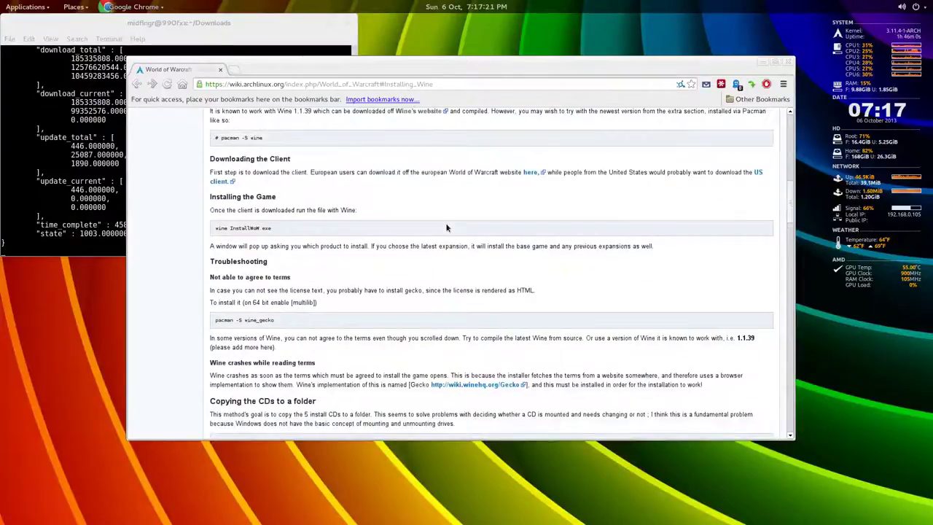
- Read the wiki's sections on installing the game, the wine_gecko fix, copying an installation, and installing from CD or DVD
scroll(403, 247, "down", 3)
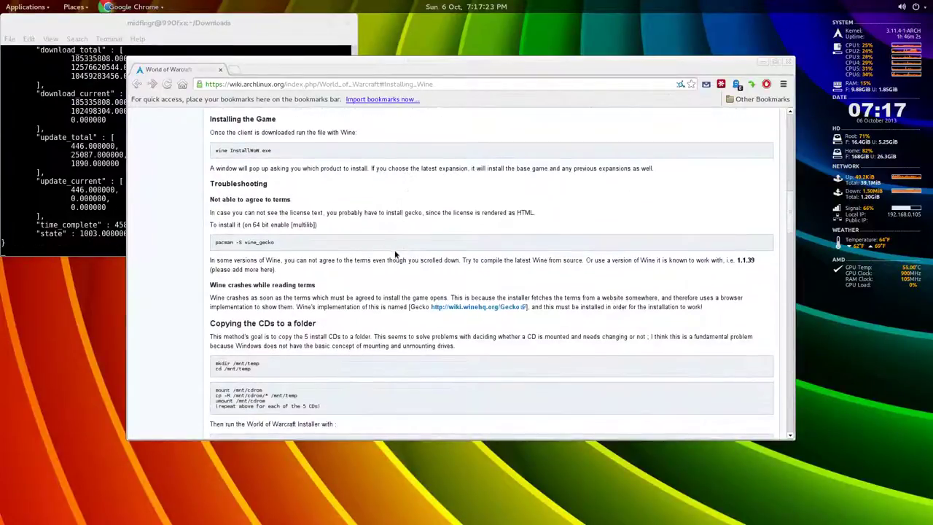
double_click(253, 241)
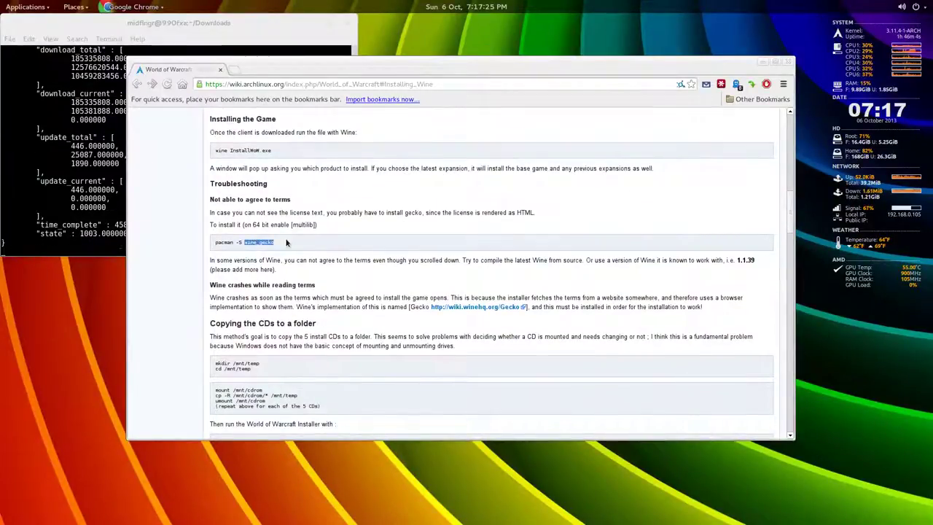
left_click(263, 241)
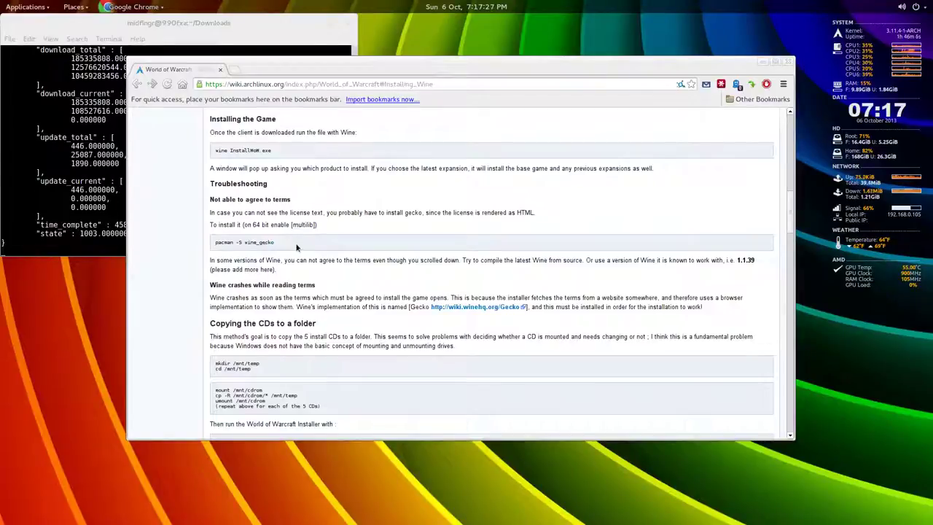
scroll(297, 248, "down", 4)
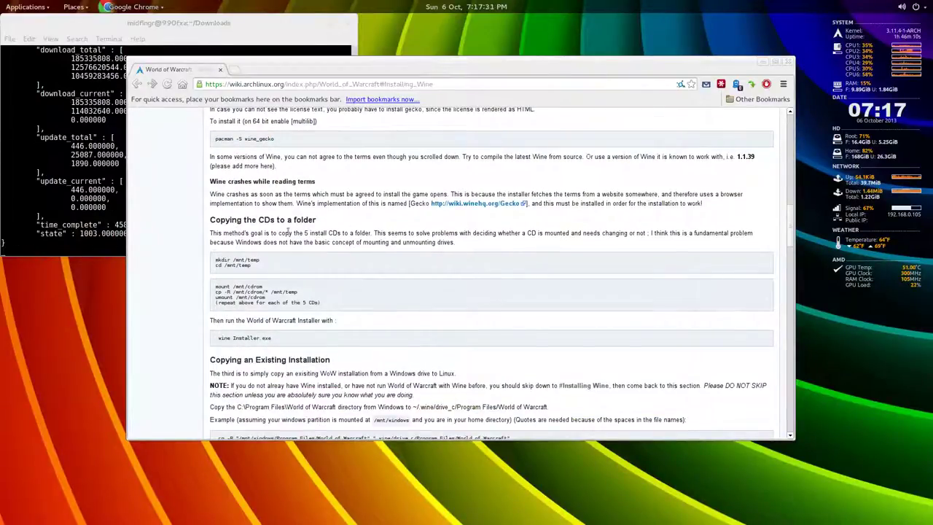
scroll(317, 217, "down", 2)
scroll(360, 186, "down", 6)
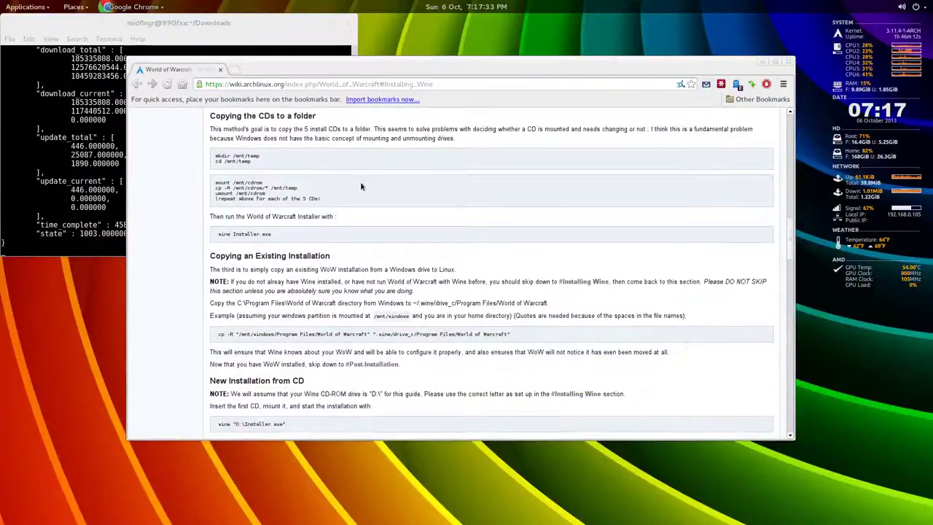
scroll(361, 194, "down", 11)
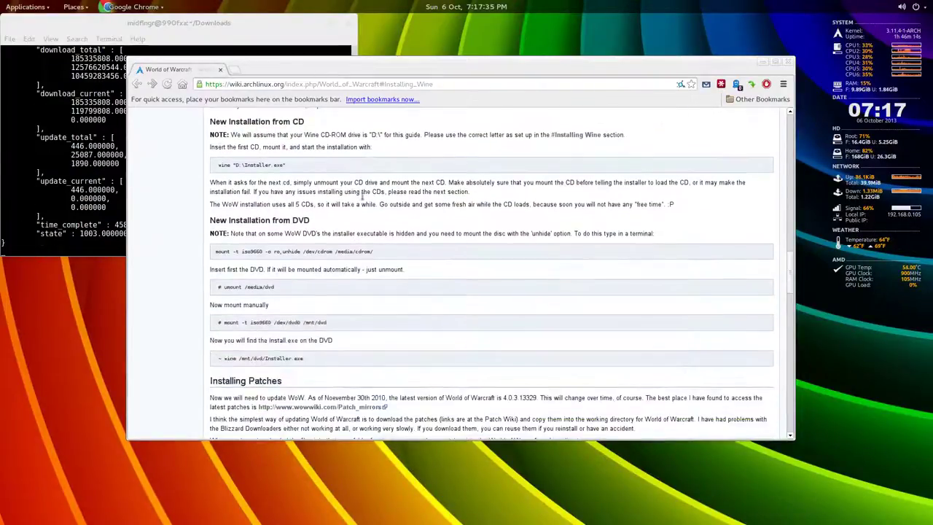
scroll(362, 198, "down", 3)
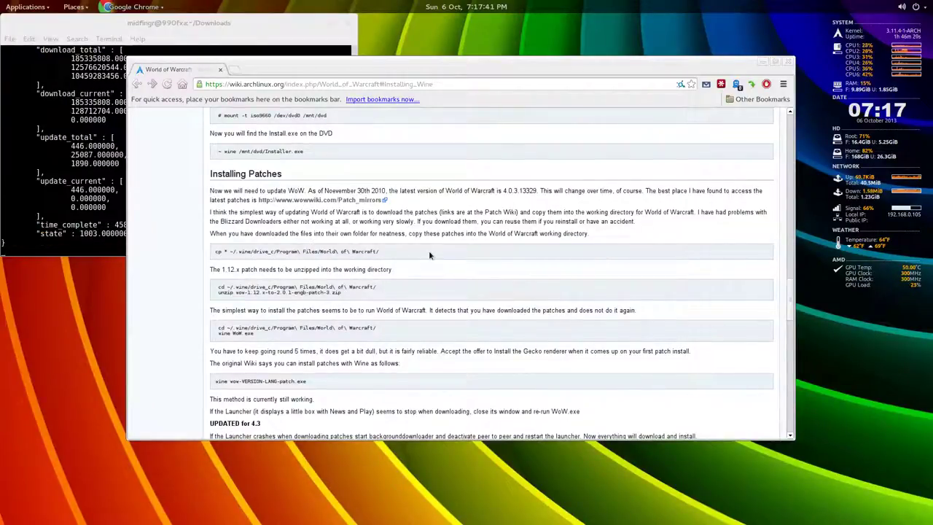
- Review the wiki's sections on patches, configuration, sound issues and performance tweaks, and minimize the browser
scroll(429, 255, "down", 3)
scroll(429, 255, "down", 5)
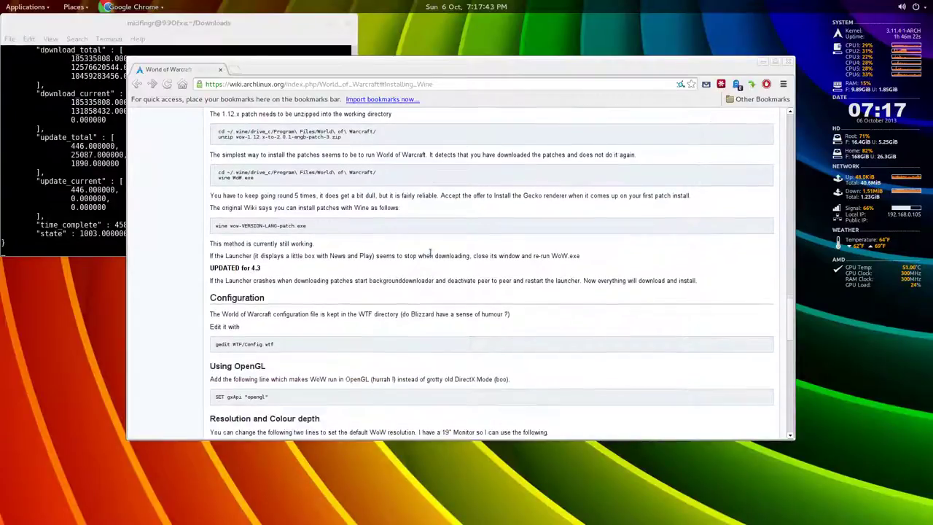
scroll(429, 253, "down", 3)
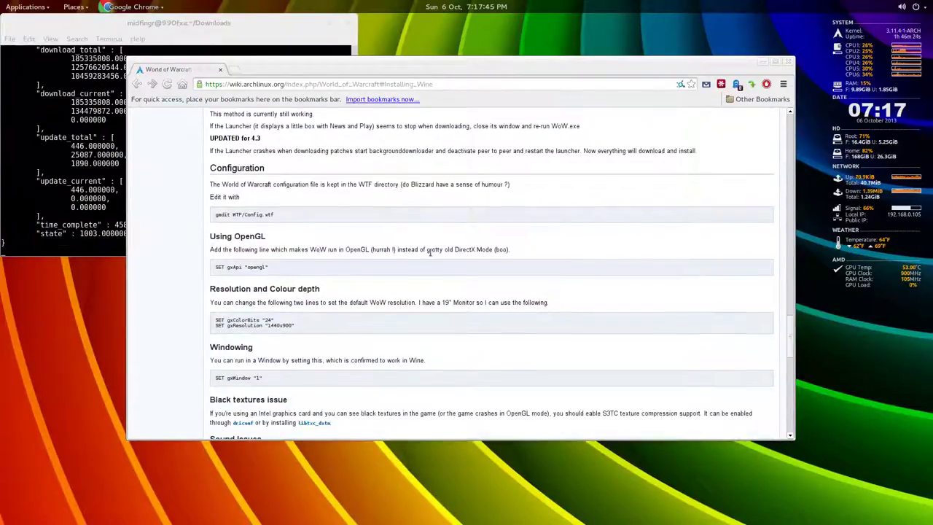
scroll(284, 270, "down", 3)
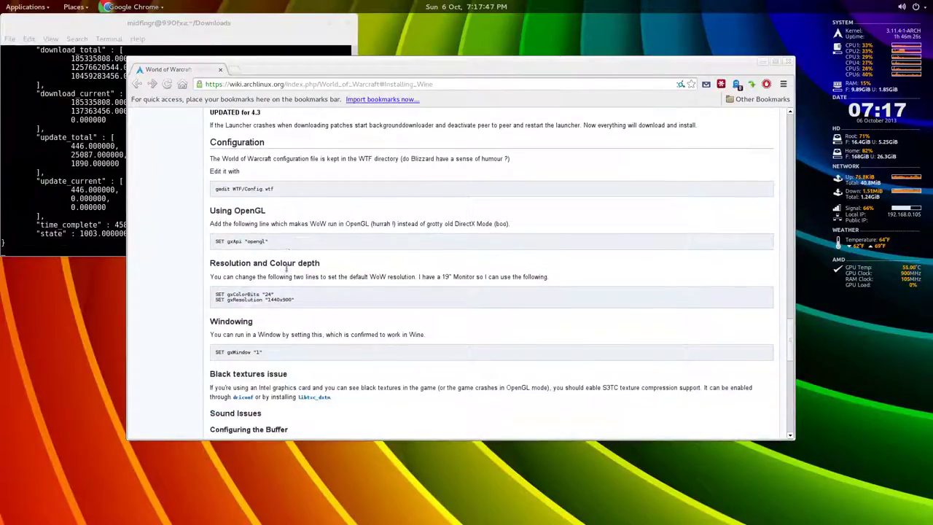
scroll(299, 291, "down", 3)
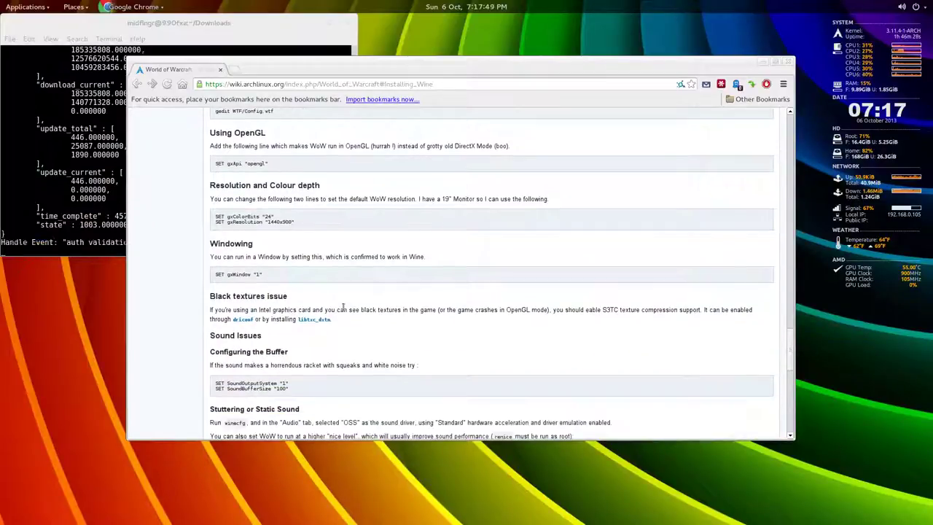
scroll(386, 306, "down", 6)
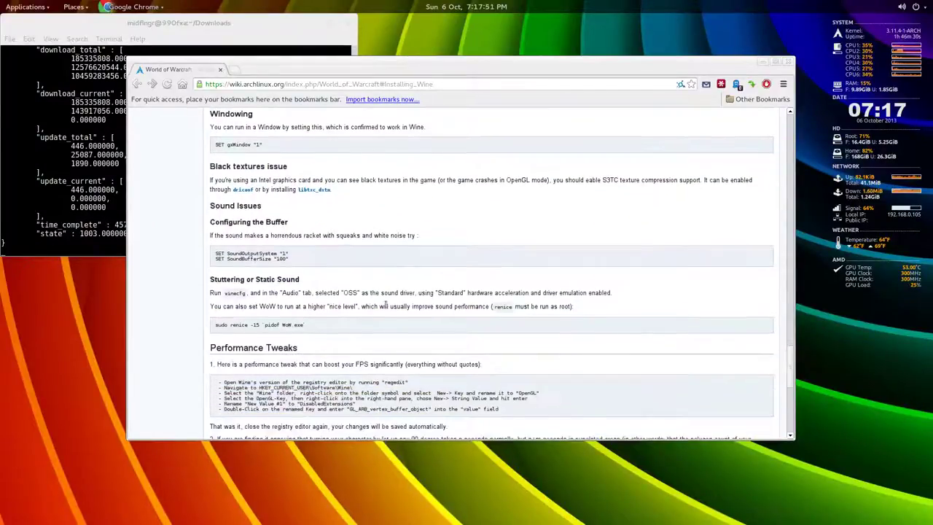
scroll(373, 301, "down", 6)
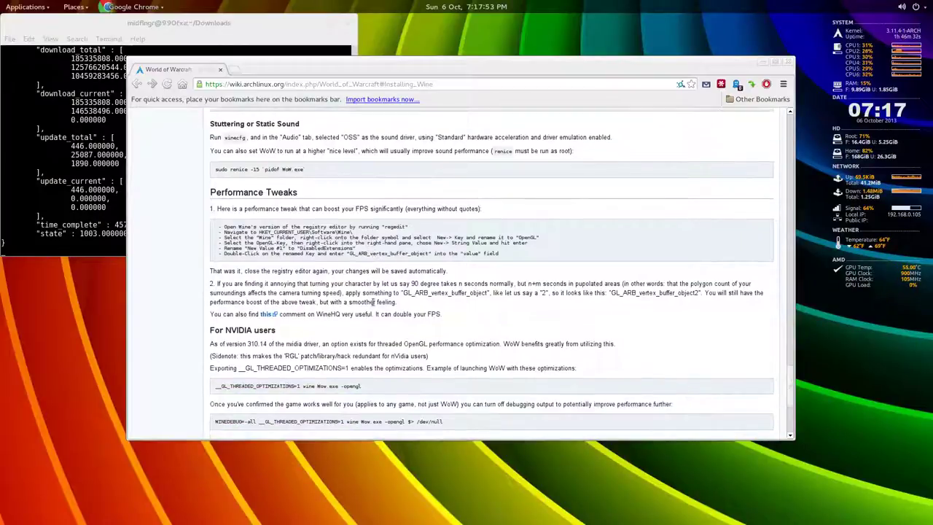
scroll(393, 299, "down", 4)
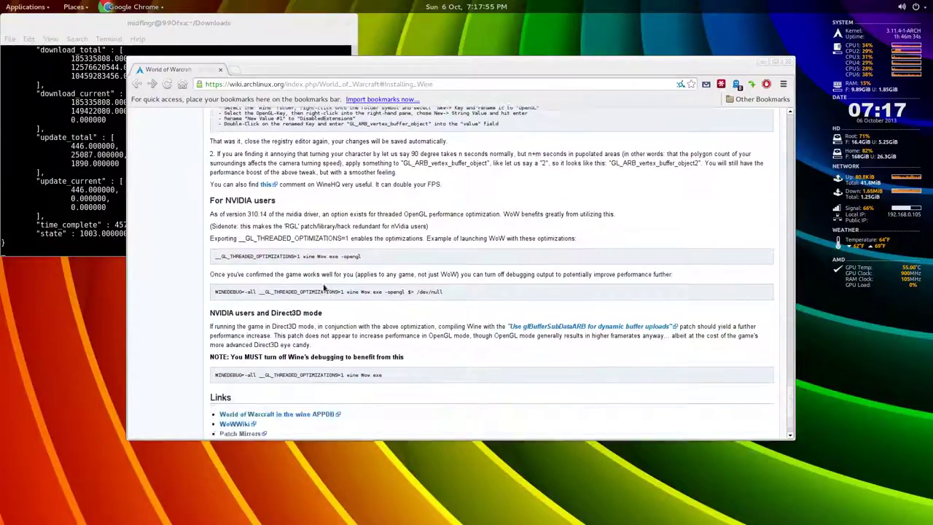
scroll(472, 310, "up", 20)
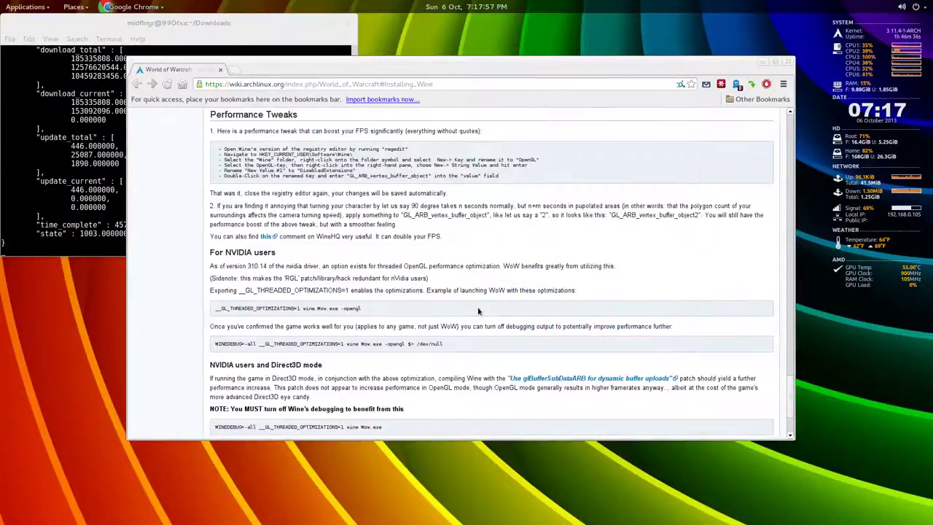
left_click(763, 62)
left_click(330, 388)
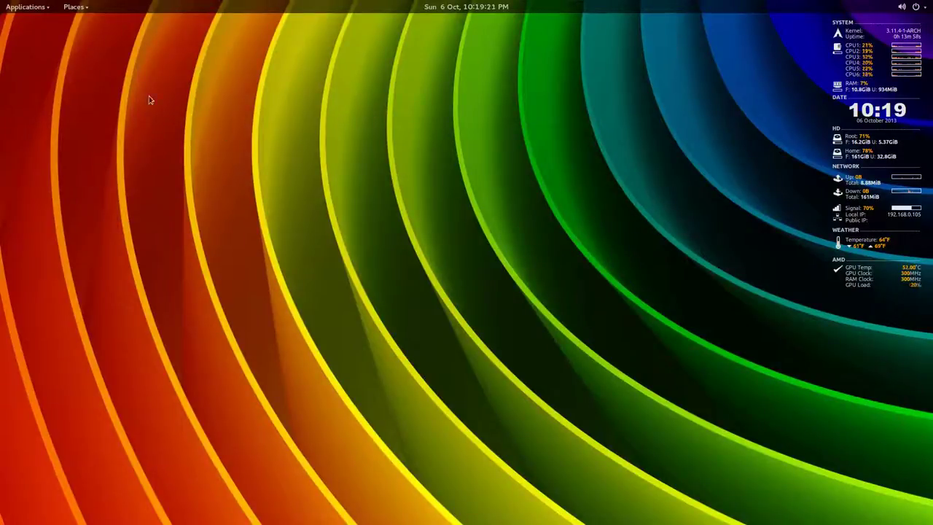
- Open the Downloads folder and start a terminal in it
left_click(75, 8)
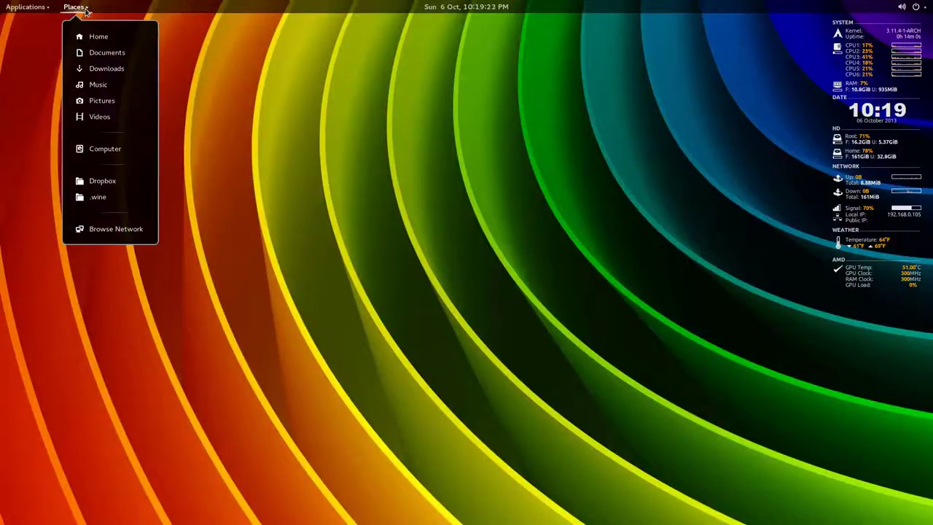
left_click(97, 69)
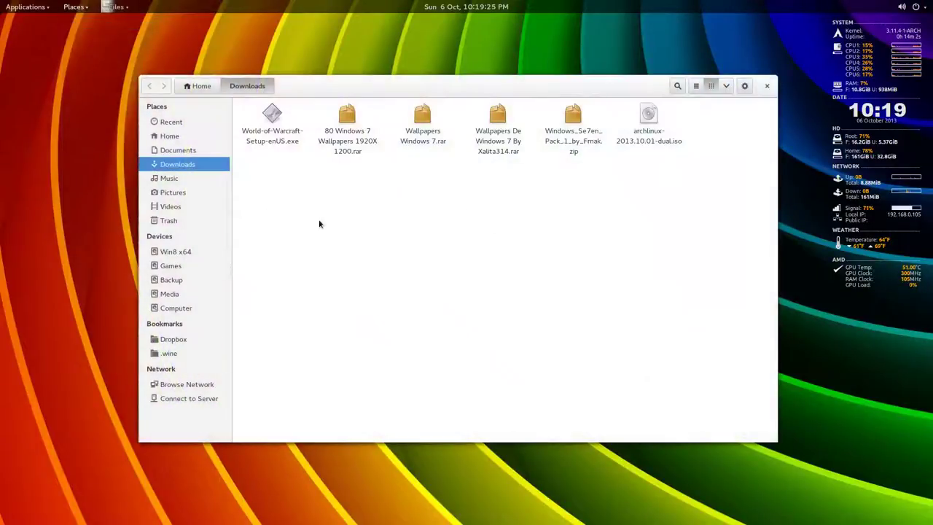
right_click(278, 138)
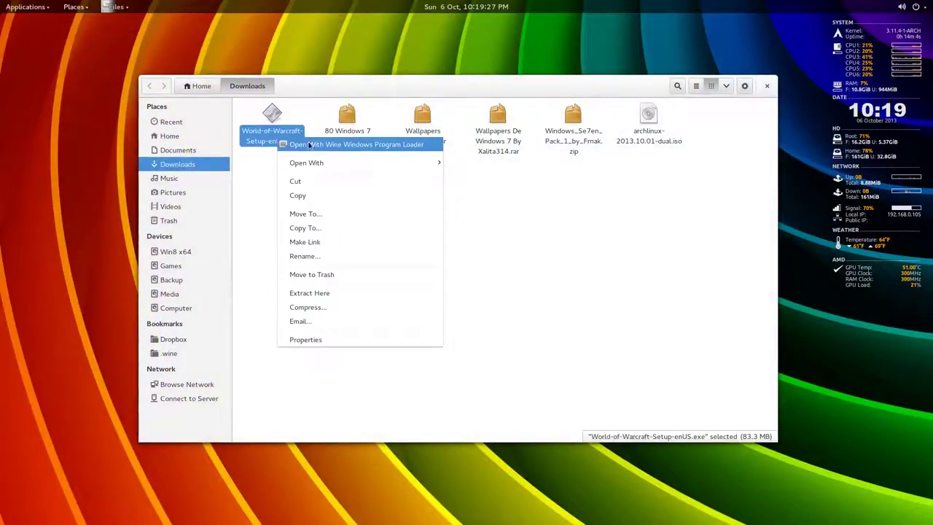
left_click(490, 224)
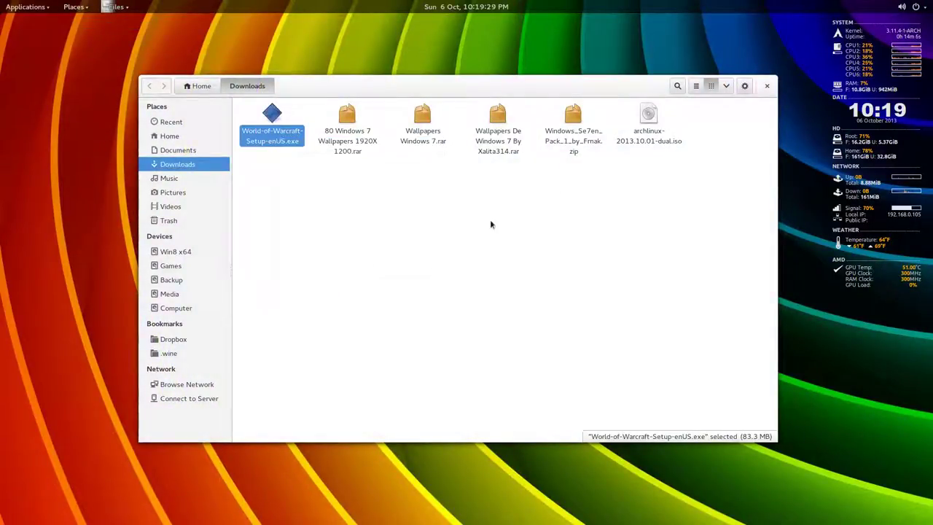
right_click(292, 248)
left_click(327, 287)
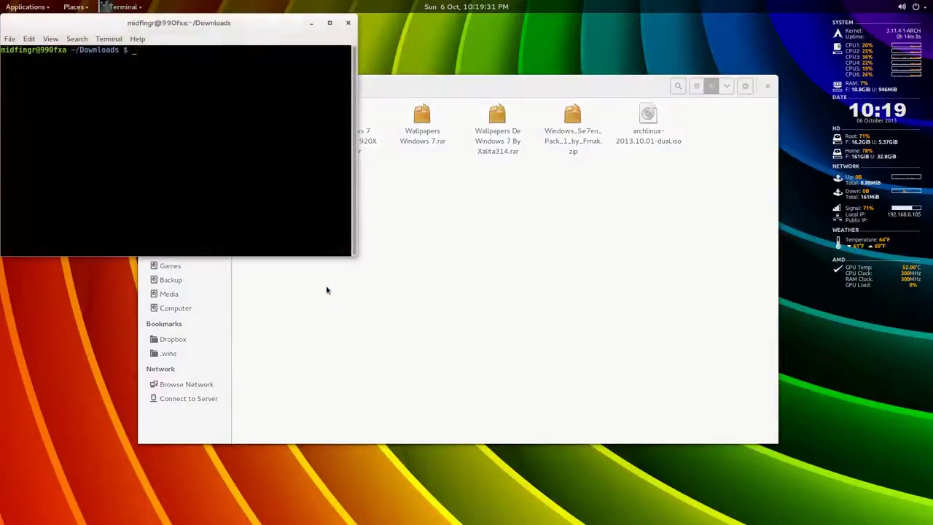
- List the folder's contents with ls and copy the file name World-of-Warcraft-Setup-enUS.exe from the output
key("Return")
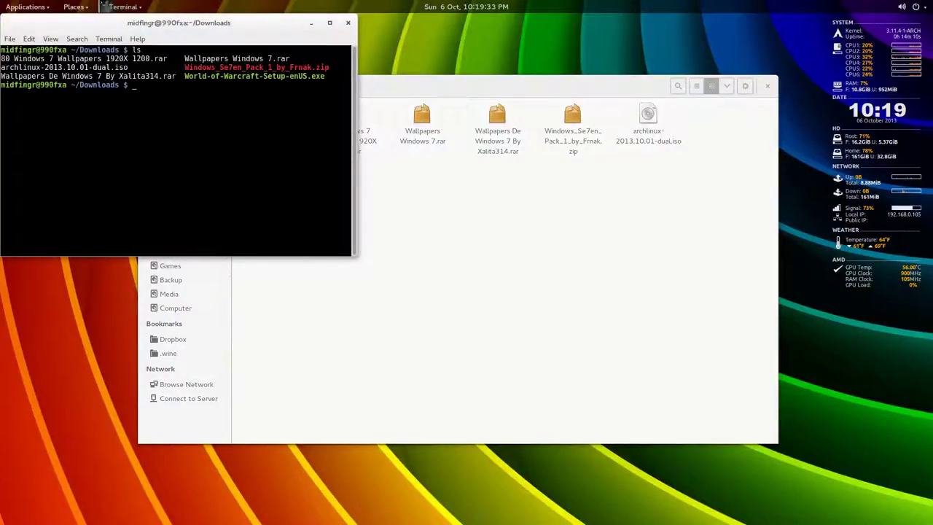
double_click(249, 76)
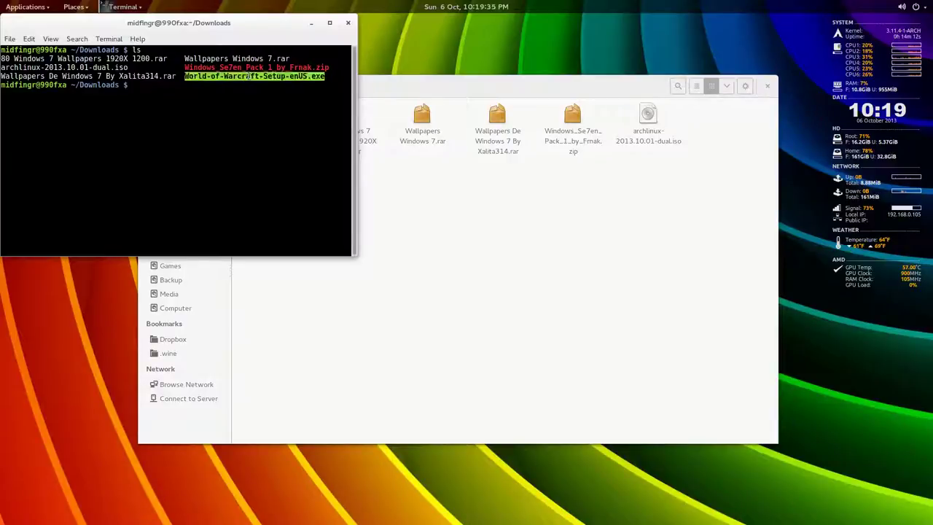
right_click(248, 75)
left_click(265, 116)
left_click(179, 99)
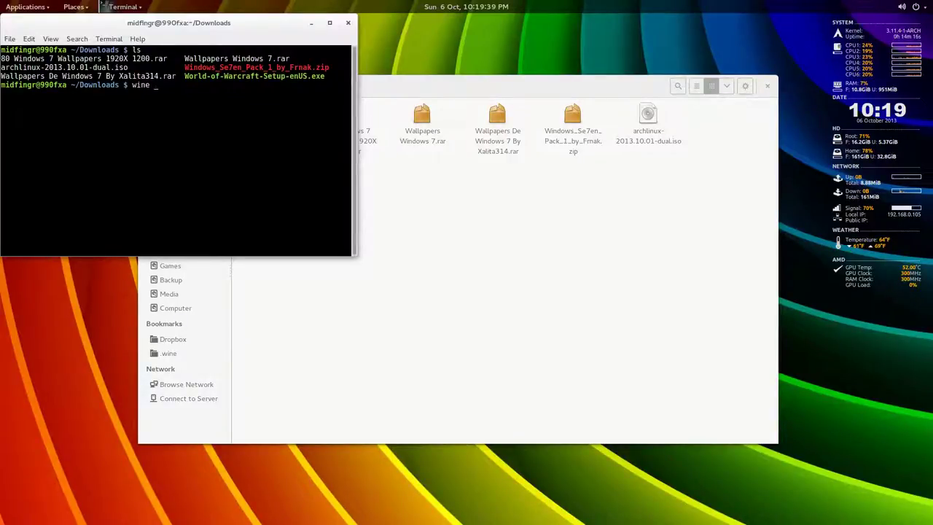
- Run wine with the copied World-of-Warcraft-Setup-enUS.exe file name in the Downloads terminal
type("wine")
key("ctrl+shift+n")
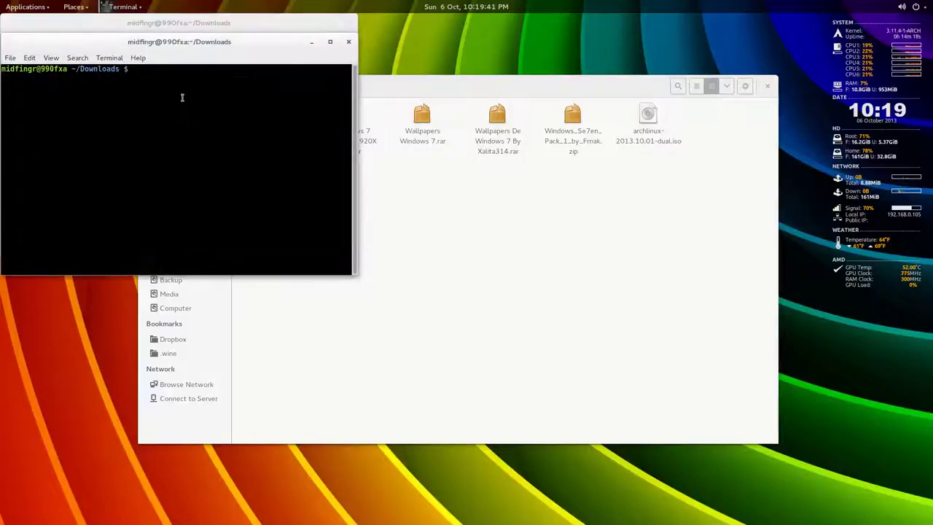
left_click(351, 43)
right_click(184, 82)
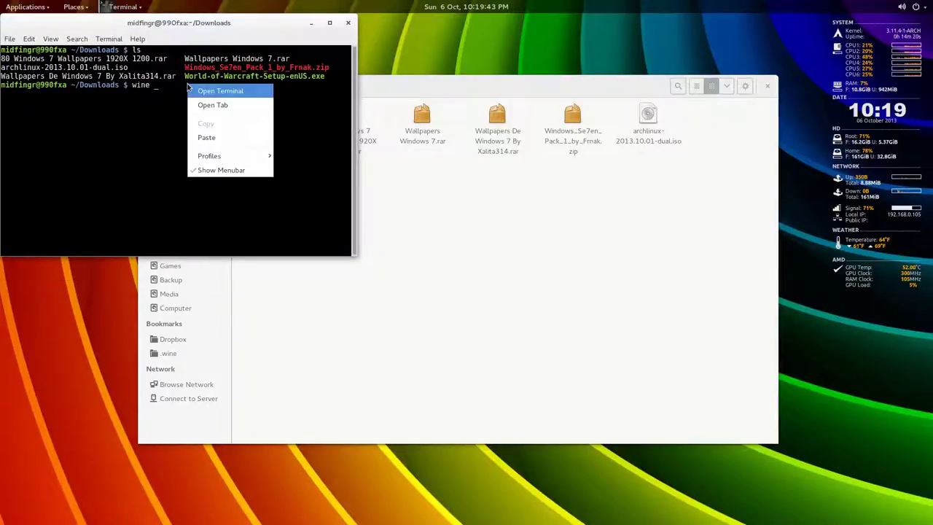
left_click(204, 135)
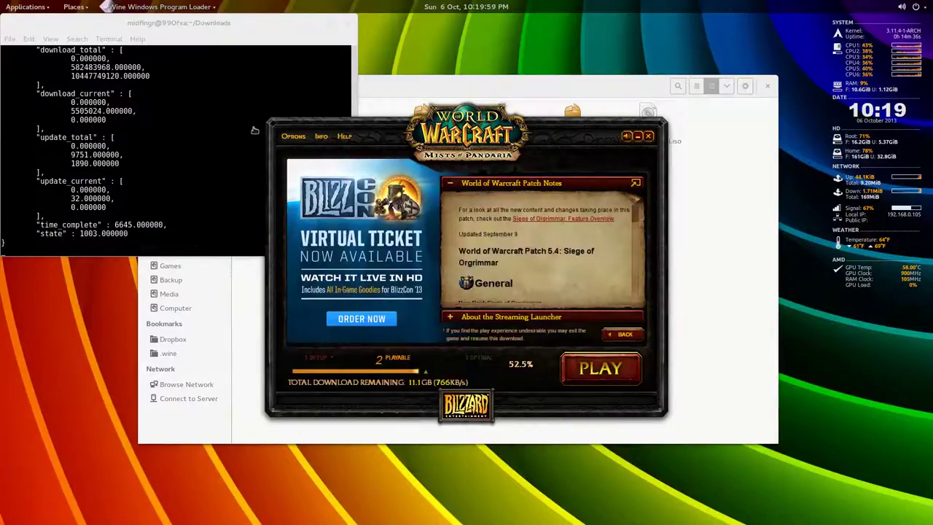
- Return the World of Warcraft launcher from the patch notes to its news page, and minimize the launcher and the terminal
left_click(638, 335)
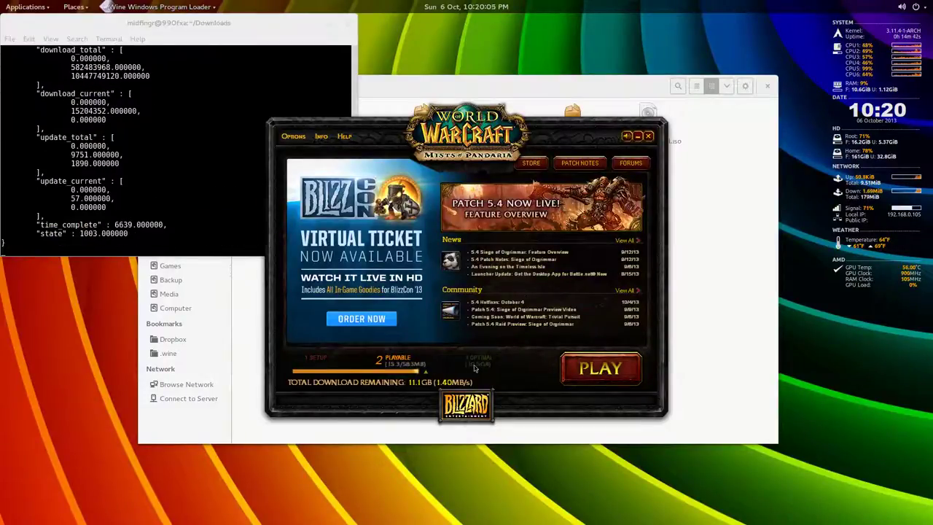
left_click(637, 137)
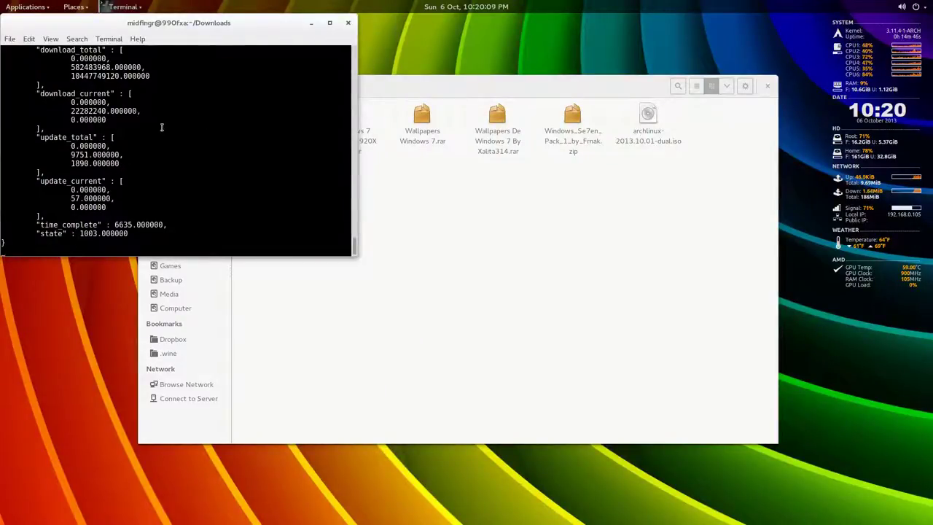
left_click_drag(172, 29, 206, 37)
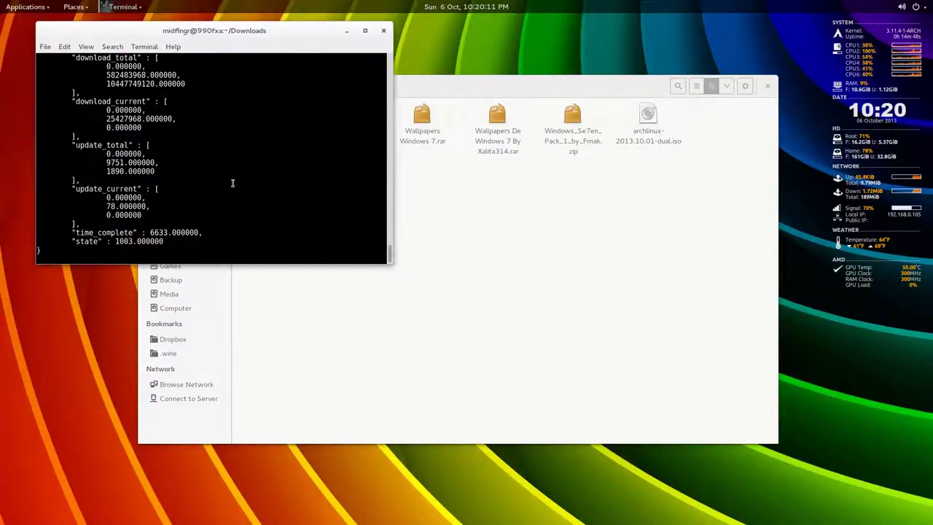
left_click(346, 31)
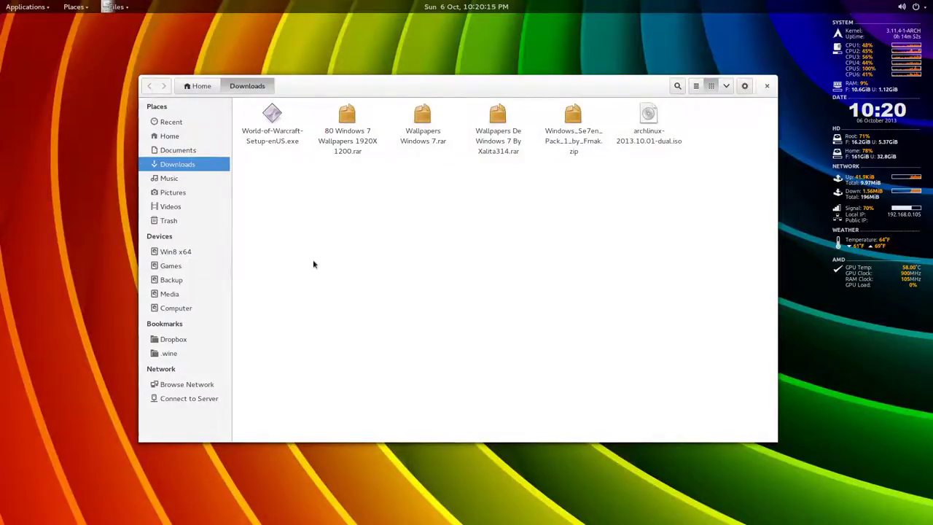
- Open the World of Warcraft folder under .wine/drive_c/Program Files (x86) and select Wow-64.exe
left_click(169, 354)
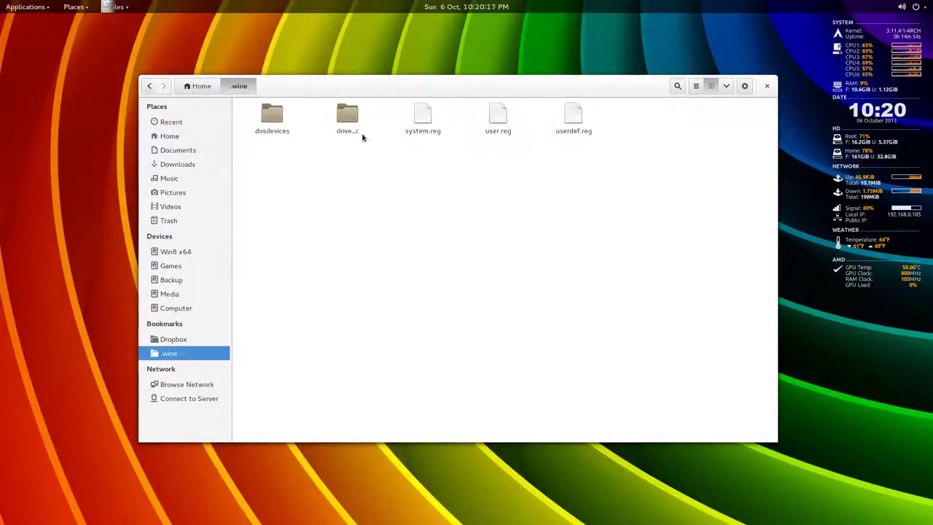
double_click(348, 118)
double_click(346, 119)
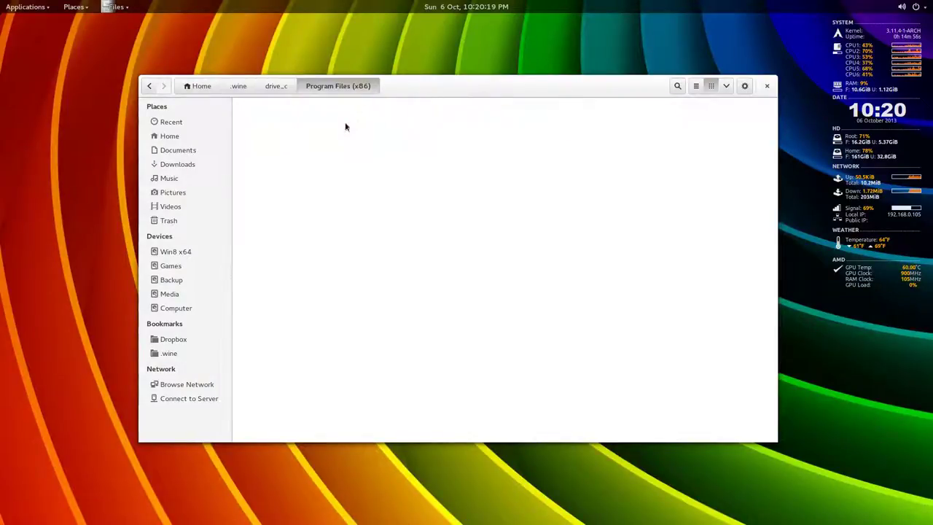
double_click(424, 115)
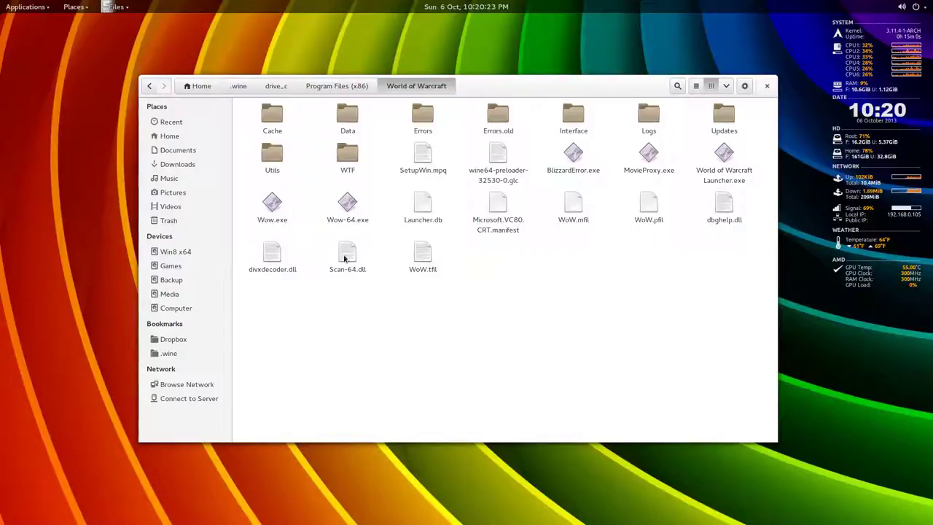
right_click(349, 210)
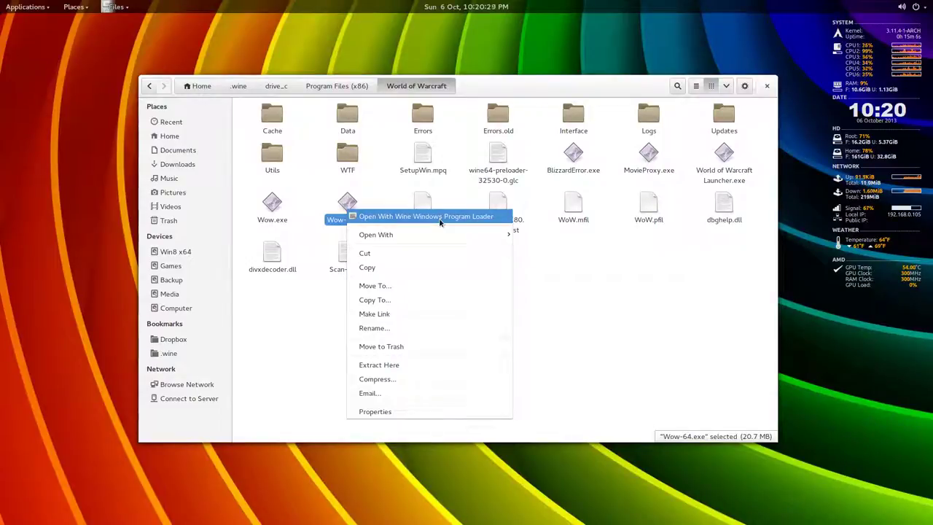
left_click(640, 351)
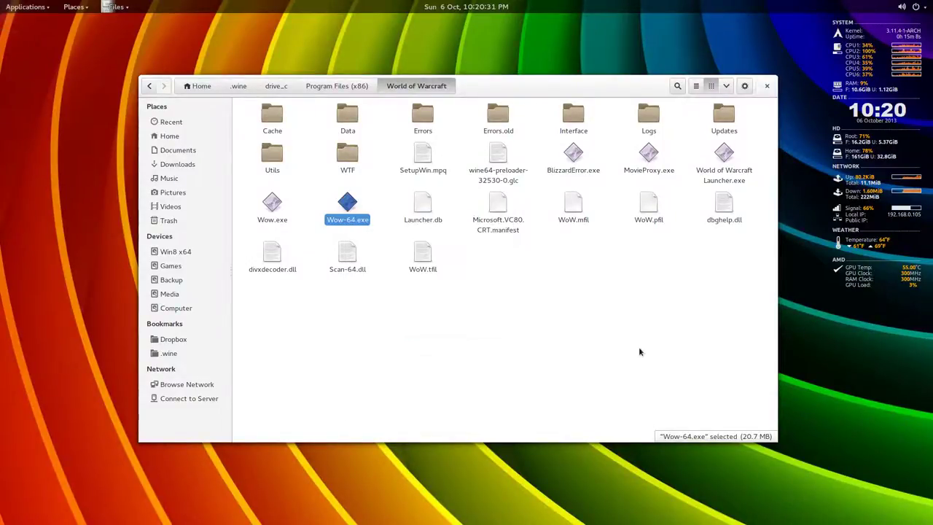
- Look over the open windows in the overview and return to the World of Warcraft folder
key("super")
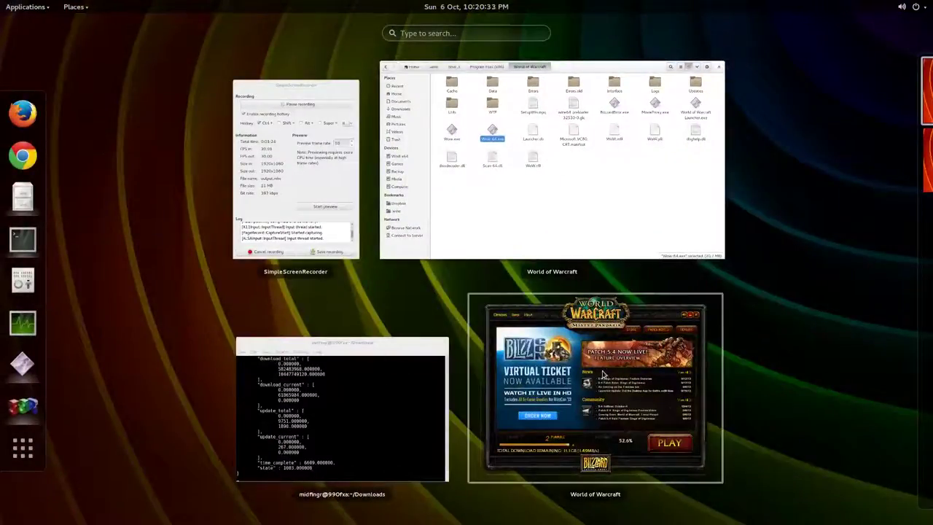
left_click(568, 209)
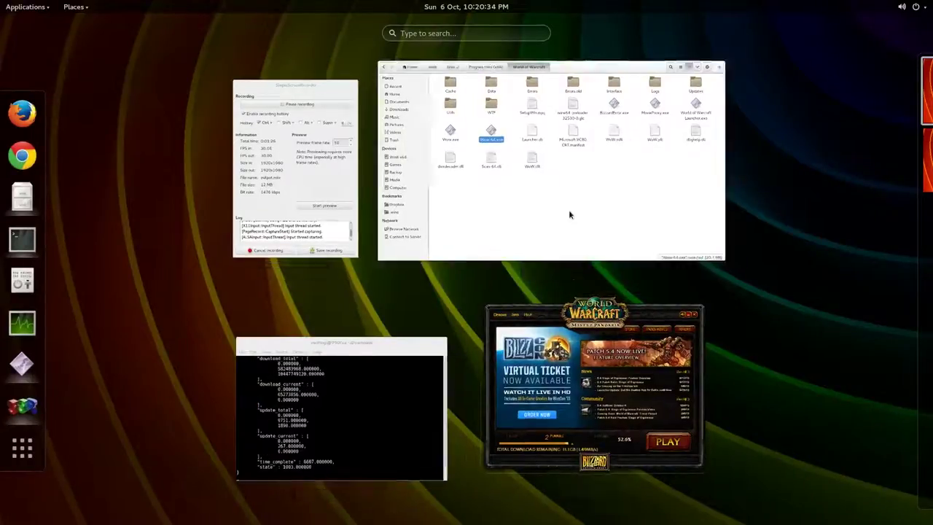
left_click(441, 337)
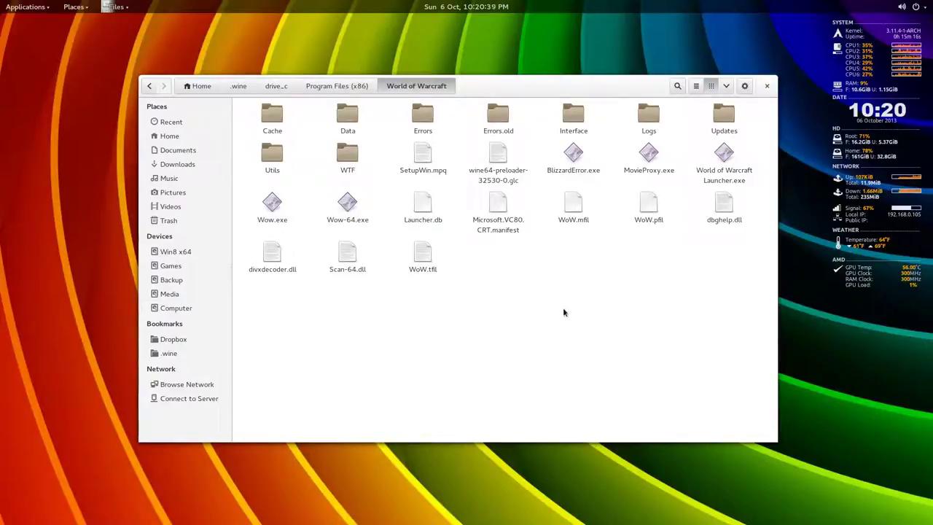
- Check the size of the wine64-preloader-32530-0.glc file in the World of Warcraft folder
left_click(497, 160)
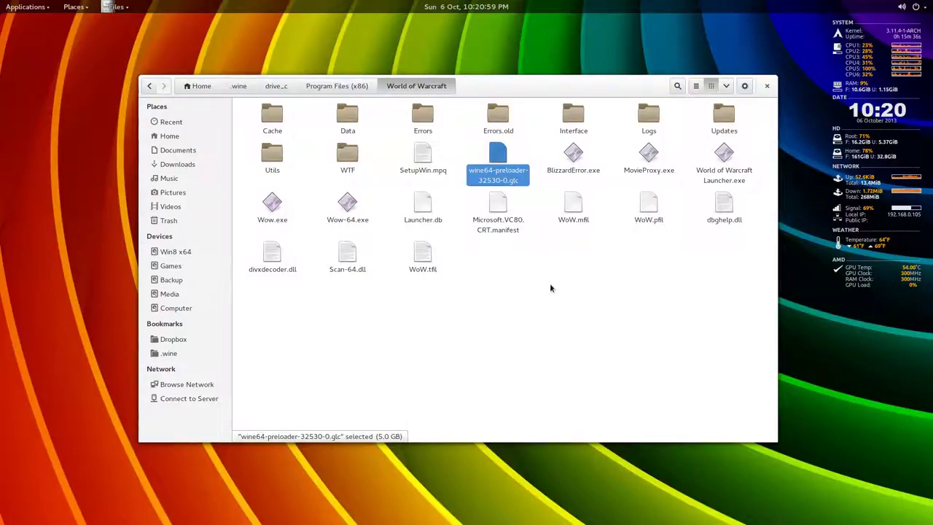
left_click(550, 288)
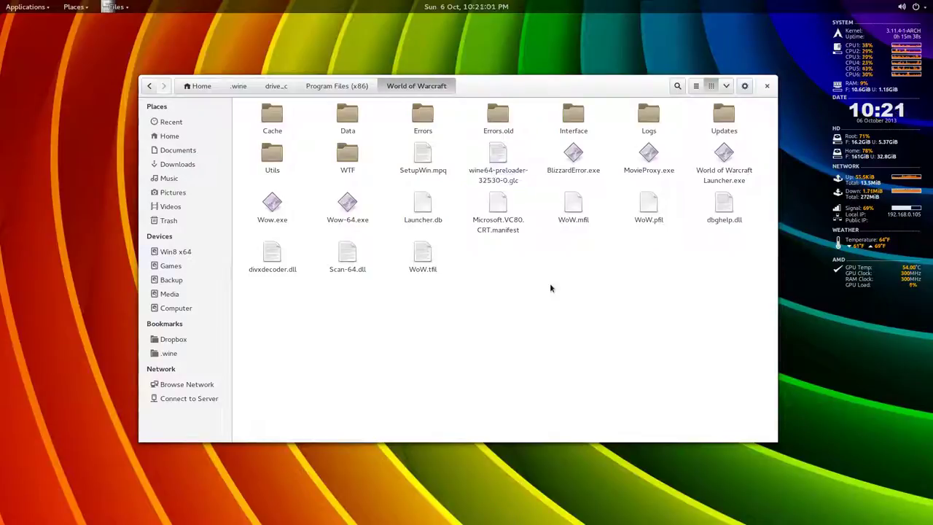
left_click(512, 178)
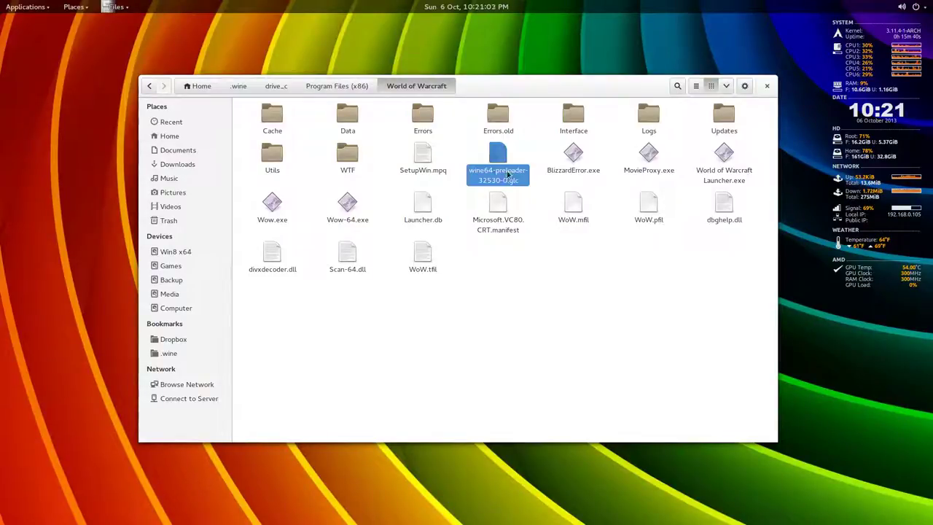
left_click(563, 297)
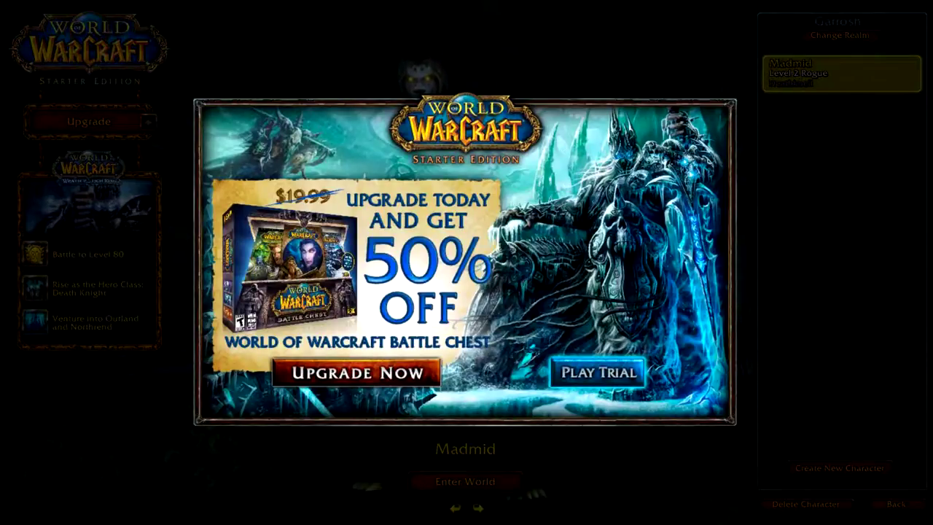
- Choose to play the trial in the upgrade offer and enter the world with the level 2 Rogue
left_click(598, 372)
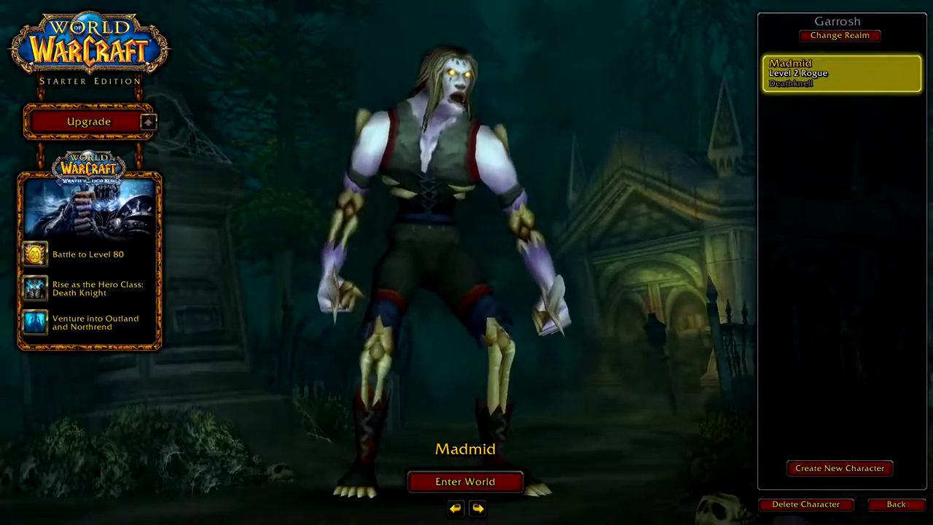
key("Return")
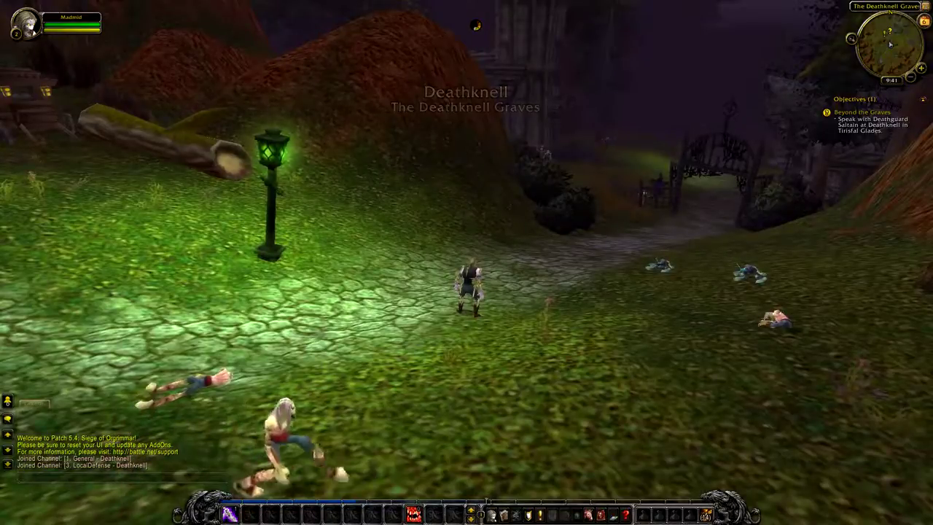
- Turn the view to face the character in The Deathknell Graves and inspect it up close and from farther away
key("a")
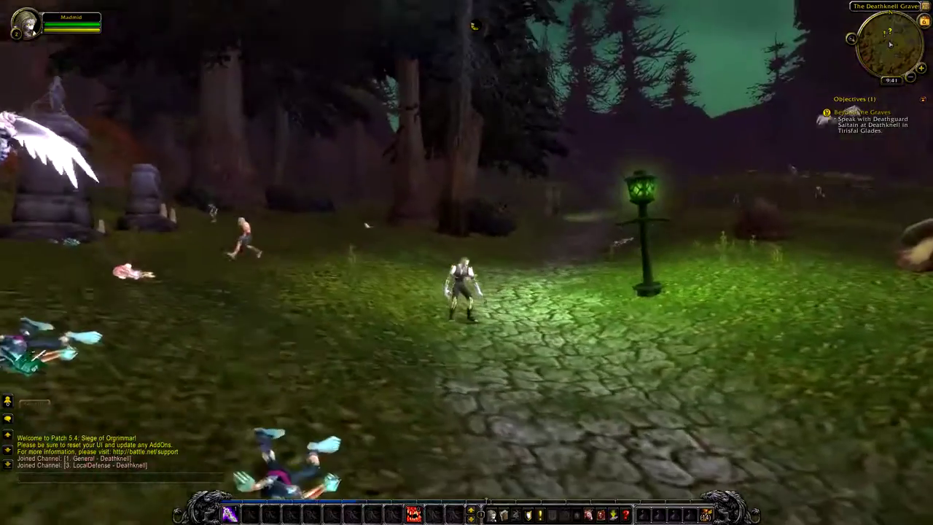
scroll(466, 262, "up", 2)
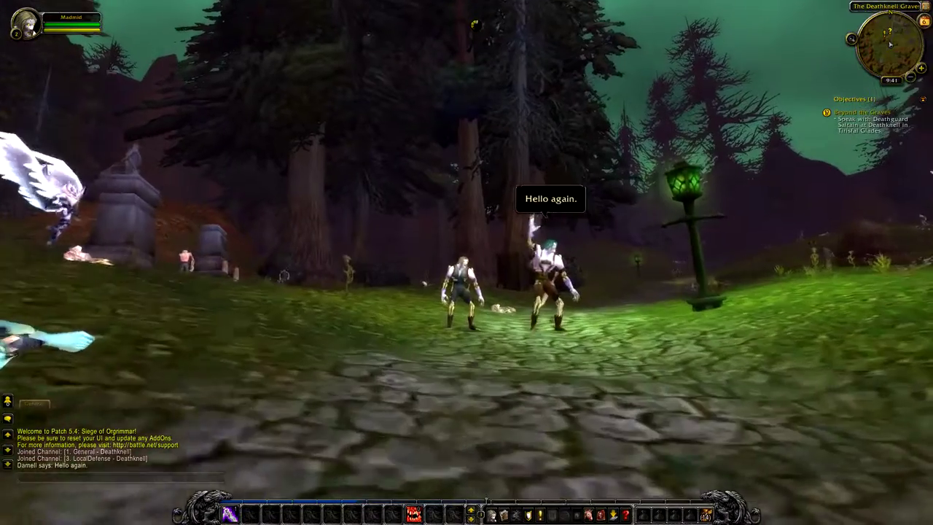
scroll(466, 262, "up", 5)
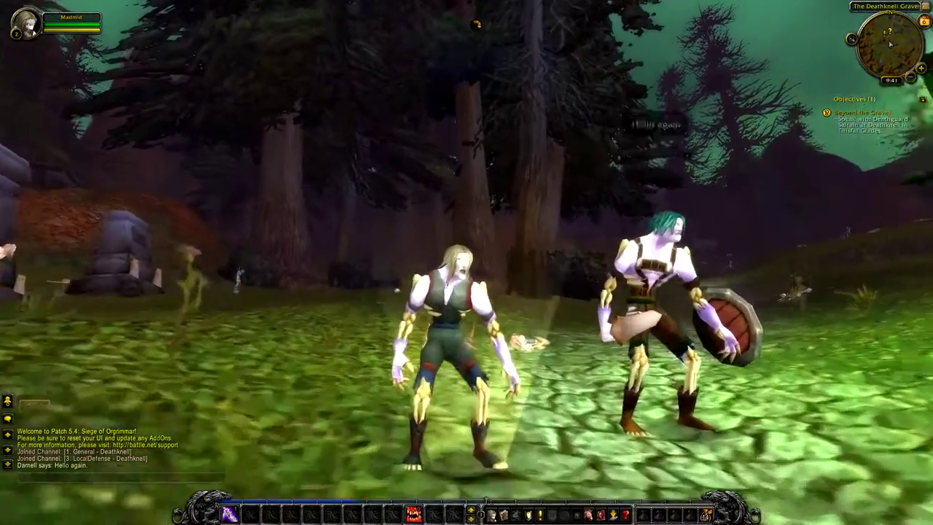
scroll(466, 262, "up", 4)
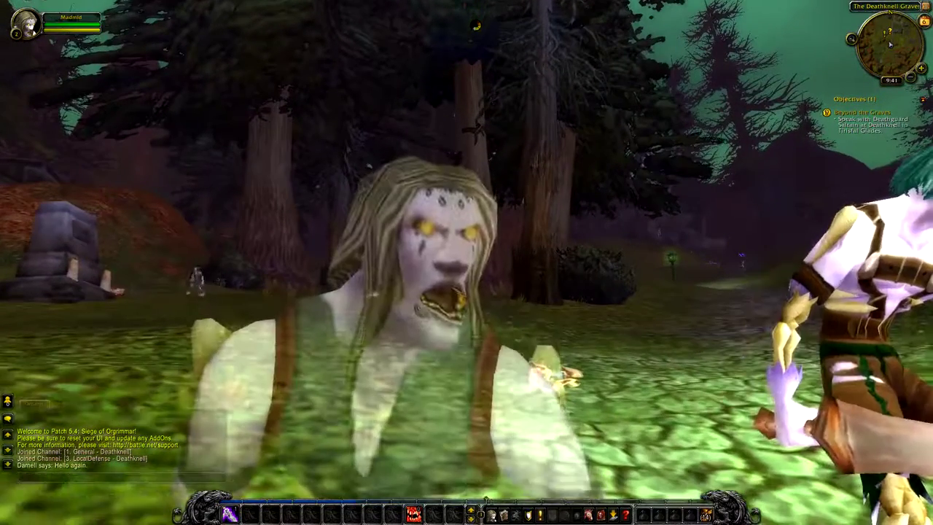
scroll(466, 263, "down", 6)
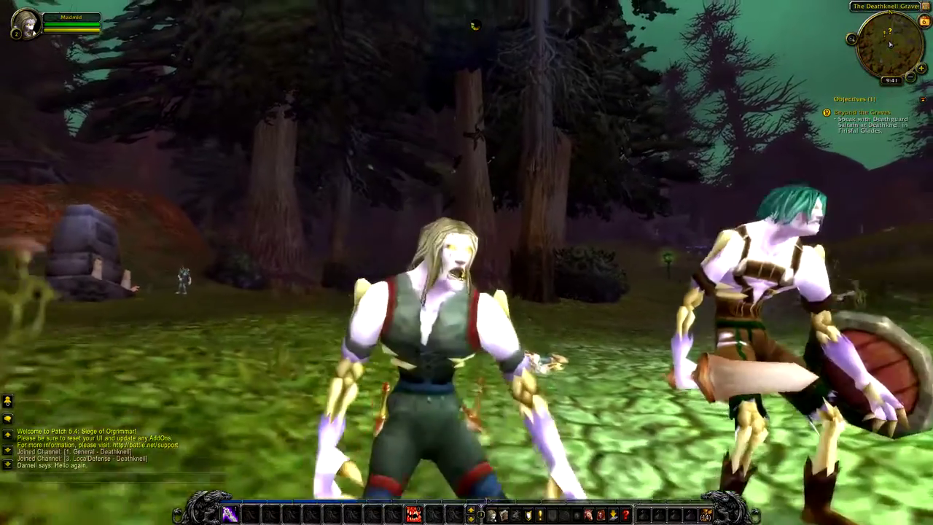
scroll(466, 263, "down", 3)
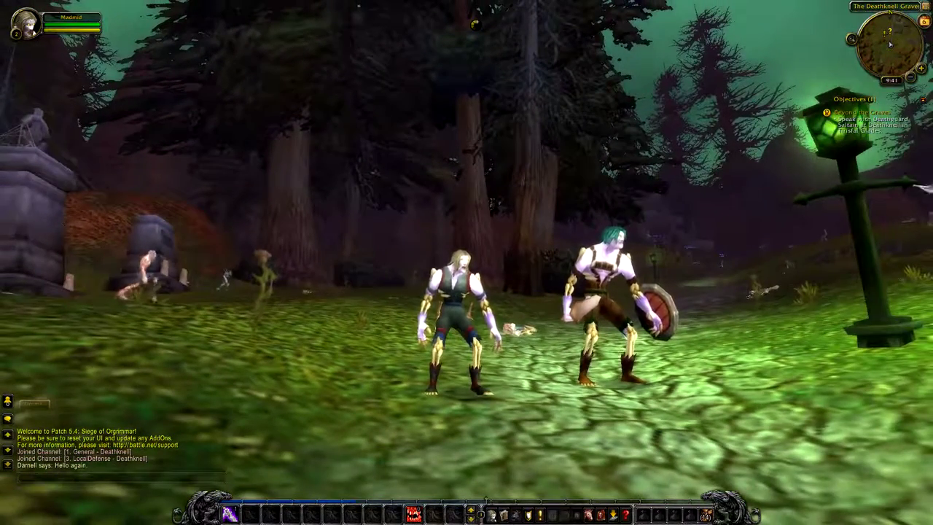
- Review the game's System graphics settings, and return to the game without changing them
key("Escape")
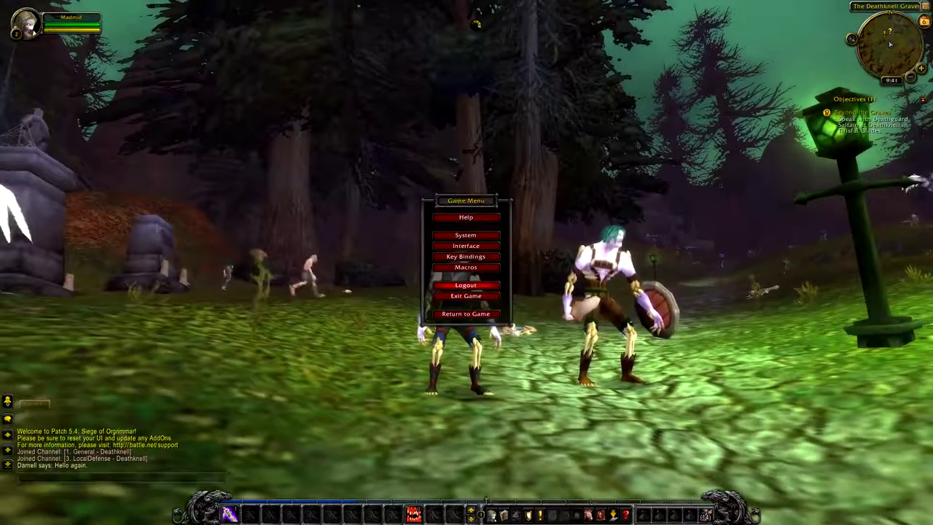
left_click(465, 234)
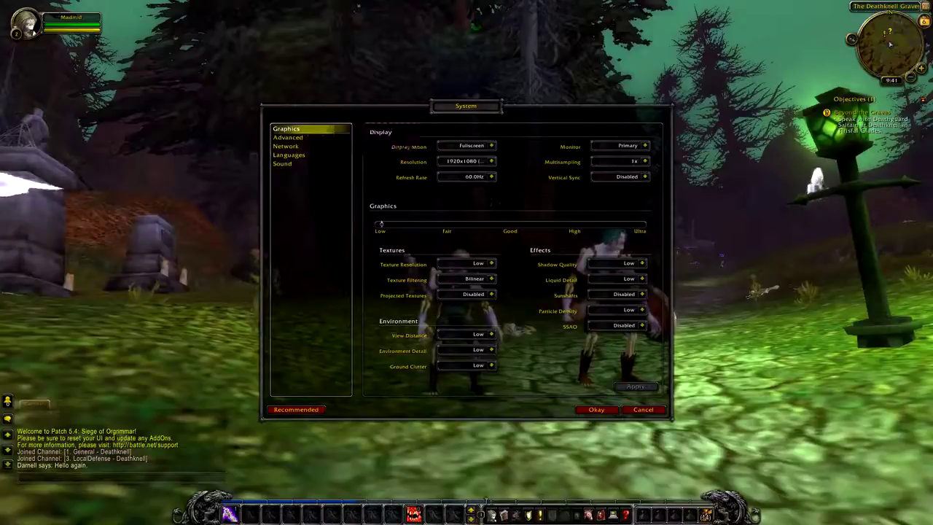
key("Escape")
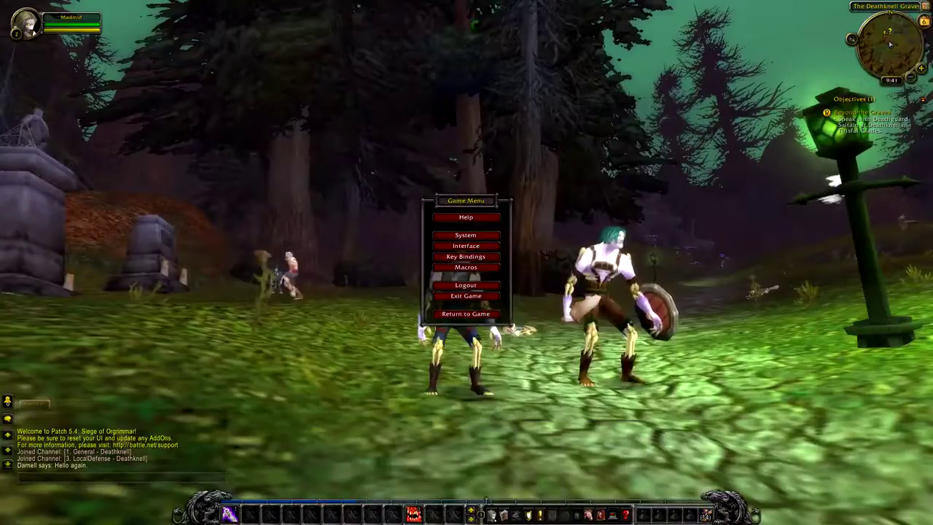
key("Escape")
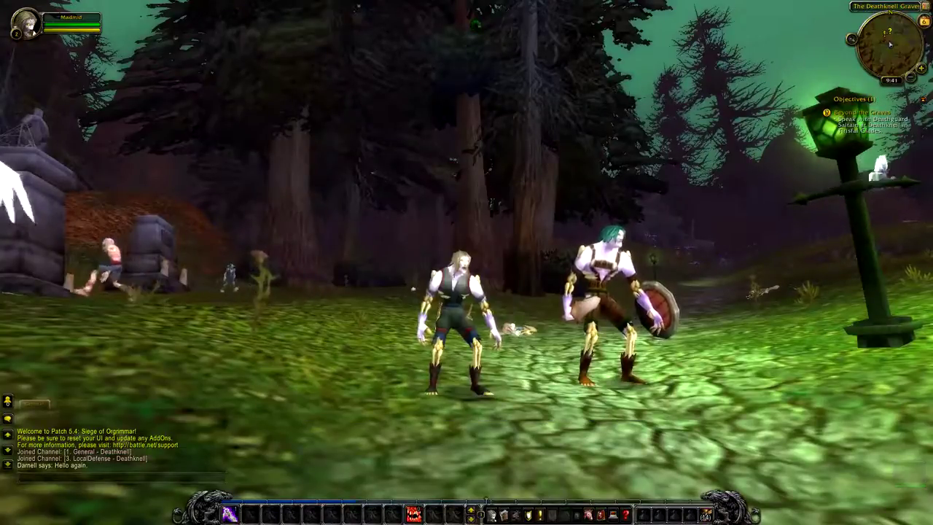
- Turn and run the character along the stone path near the green lamp post, checking how the game renders from different angles
key("a")
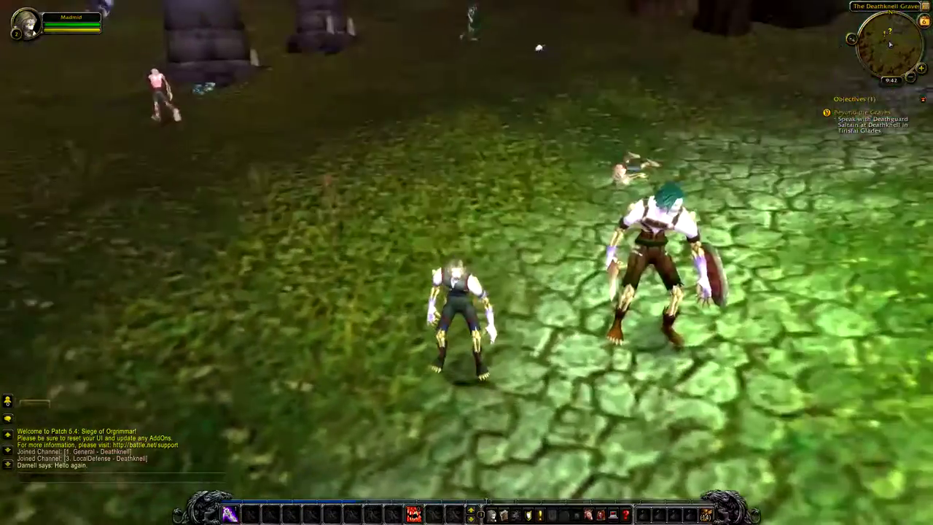
key("a")
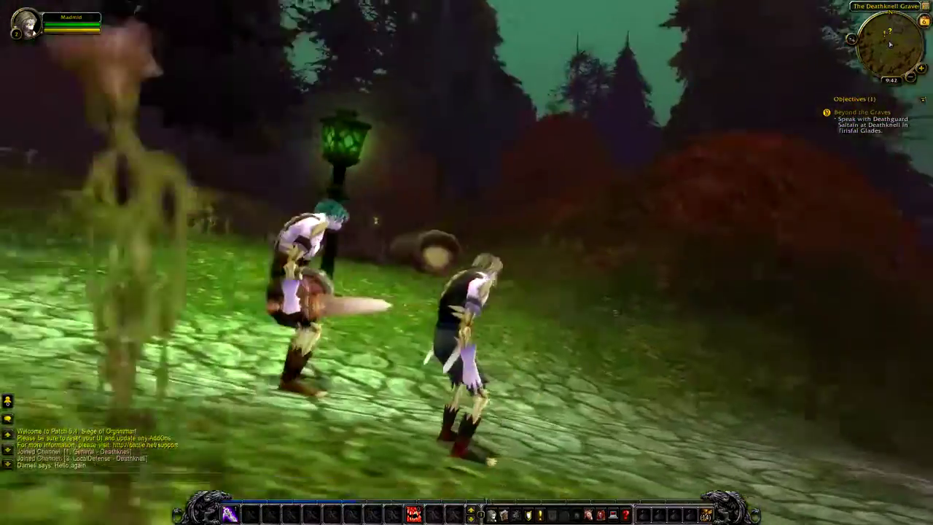
key("a")
key("w")
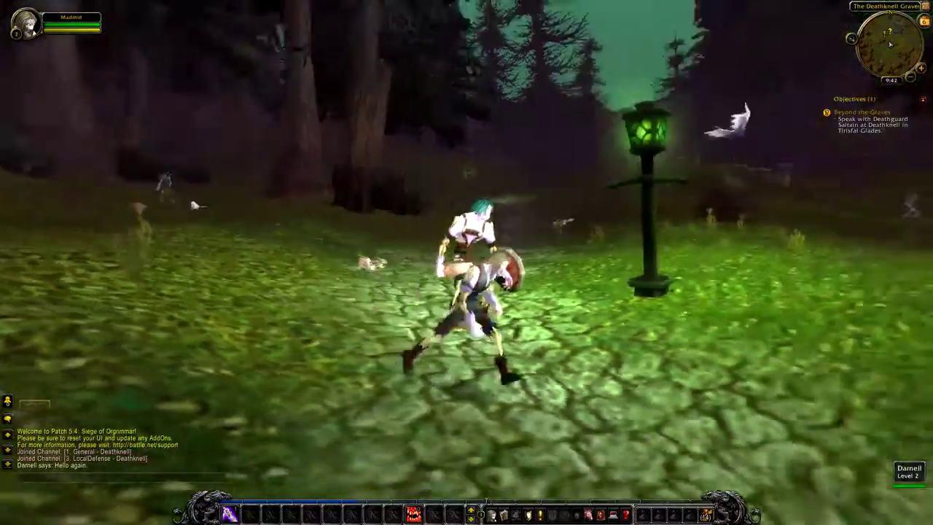
key("a")
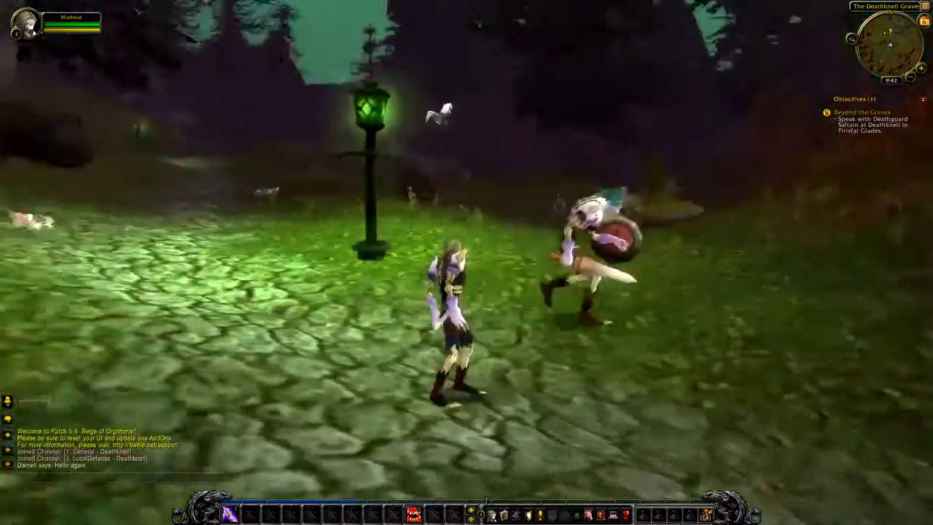
key("w")
key("a")
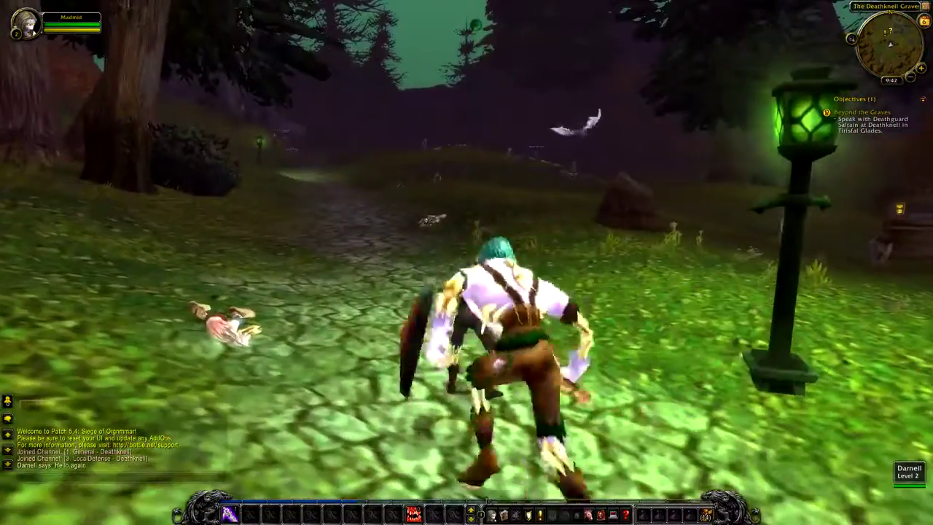
scroll(466, 292, "up", 3)
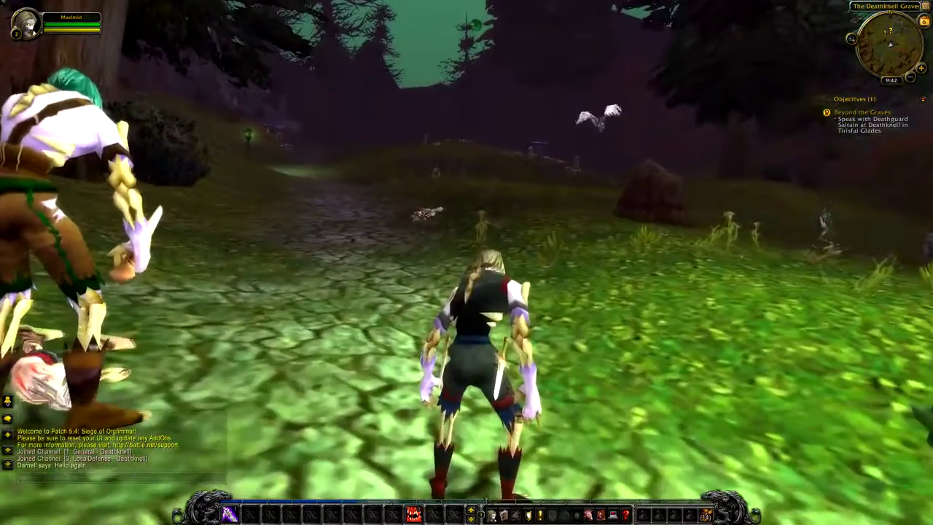
scroll(466, 292, "down", 5)
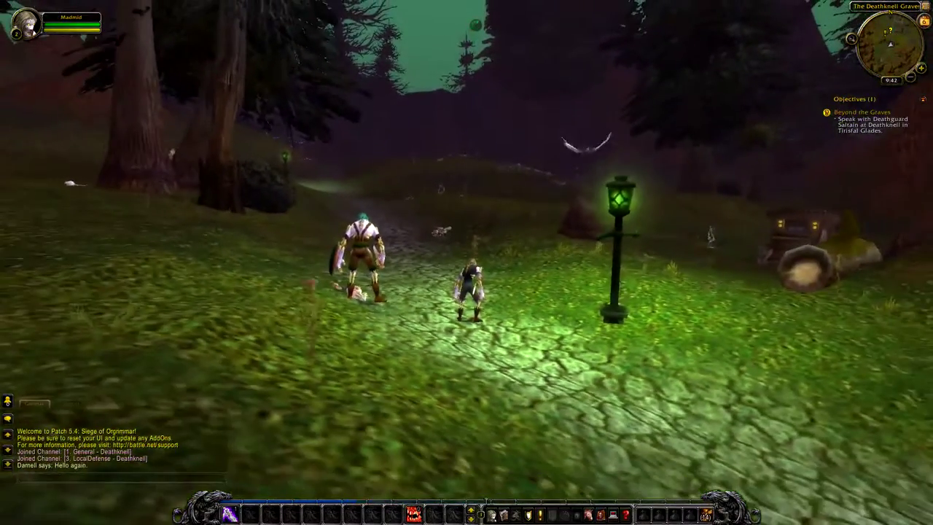
- Make the character jump twice on the path and run it across the grass toward the hollow log
key("space")
key("space")
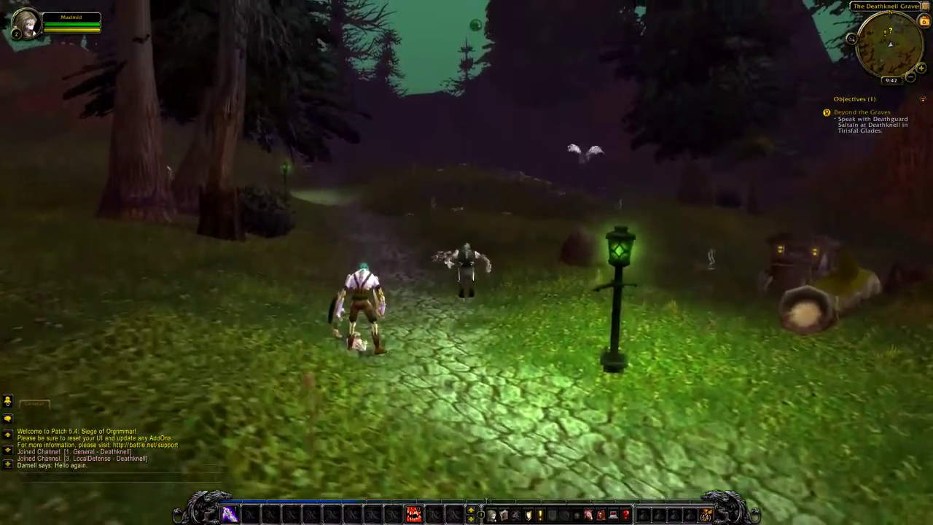
key("w")
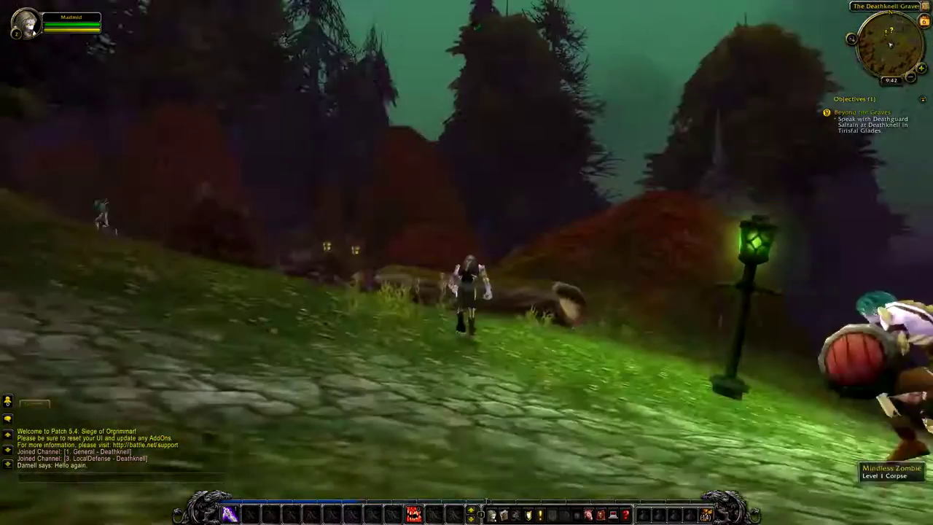
key("a")
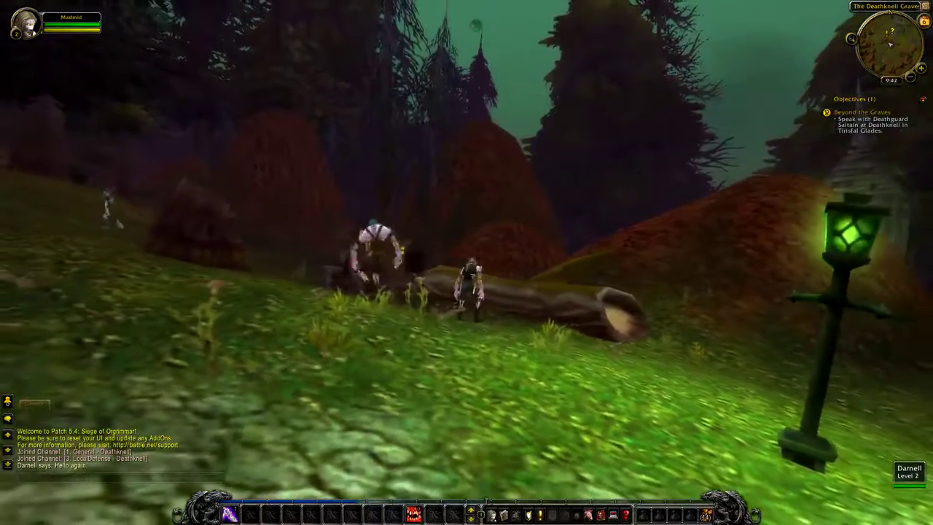
key("d")
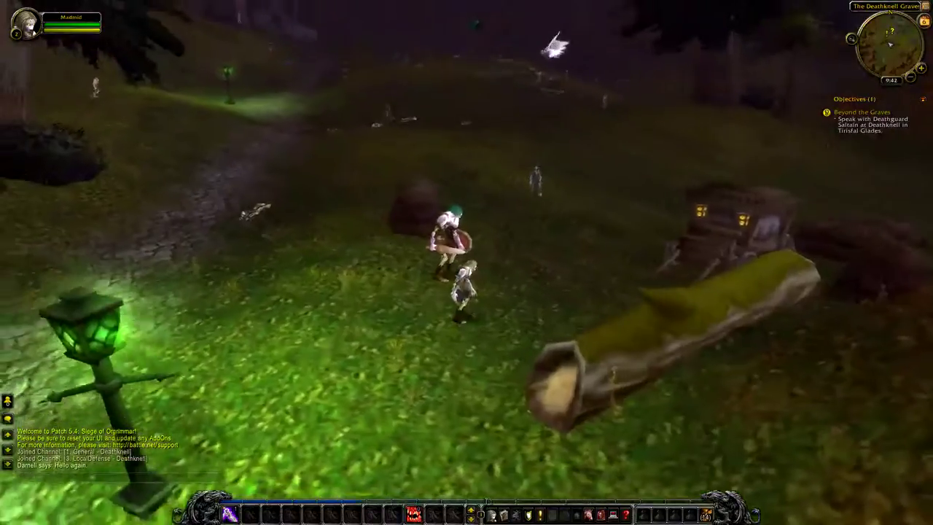
- Turn the view around by the hollow log, and exit the game to the desktop
key("d")
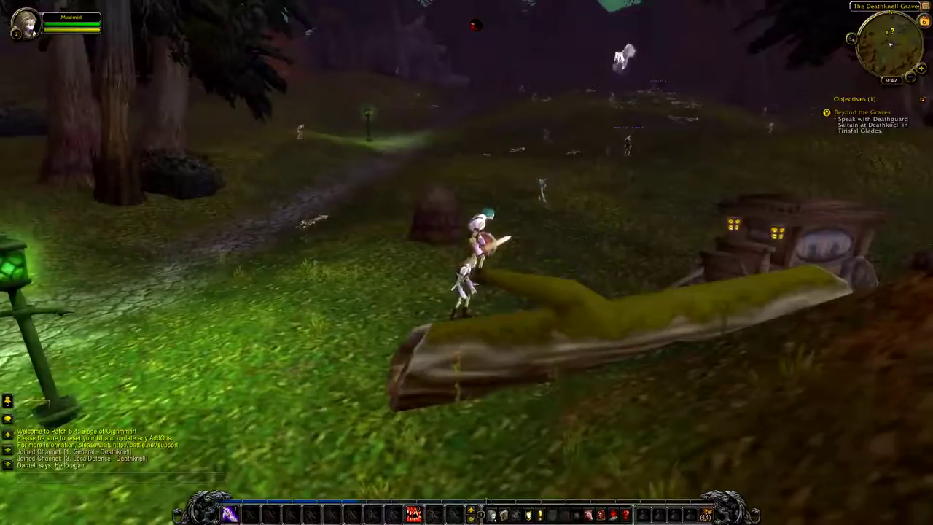
key("Escape")
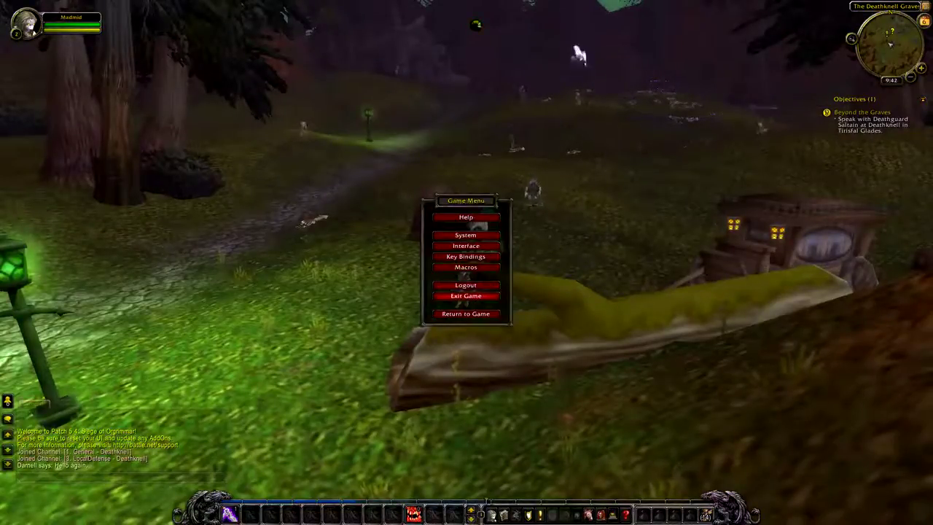
key("Escape")
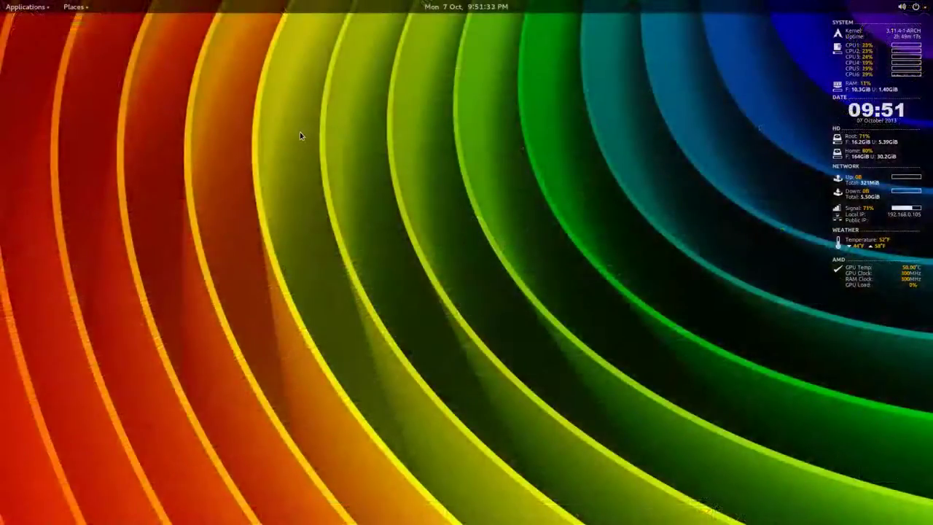
- Bring the World of Warcraft launcher and the terminal window to the front, and move the terminal away from the screen corner
mouse_move(2, 1)
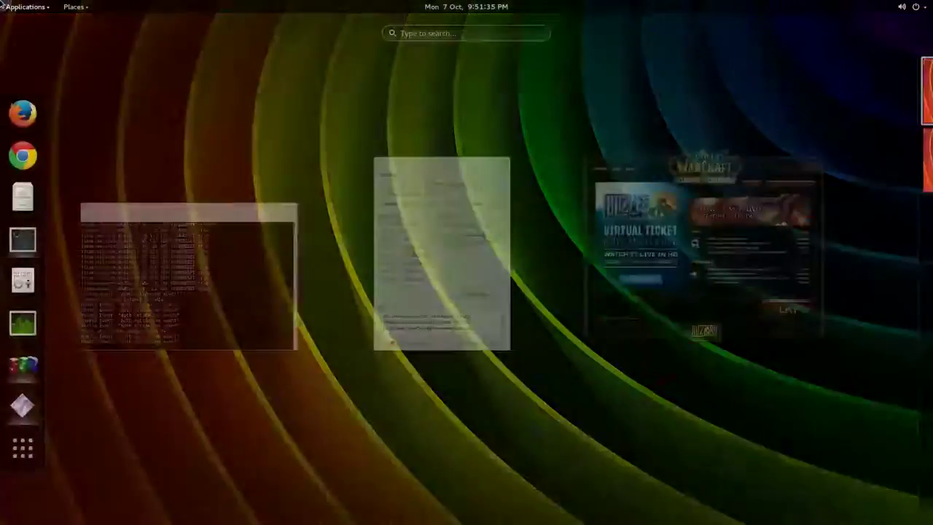
left_click(794, 275)
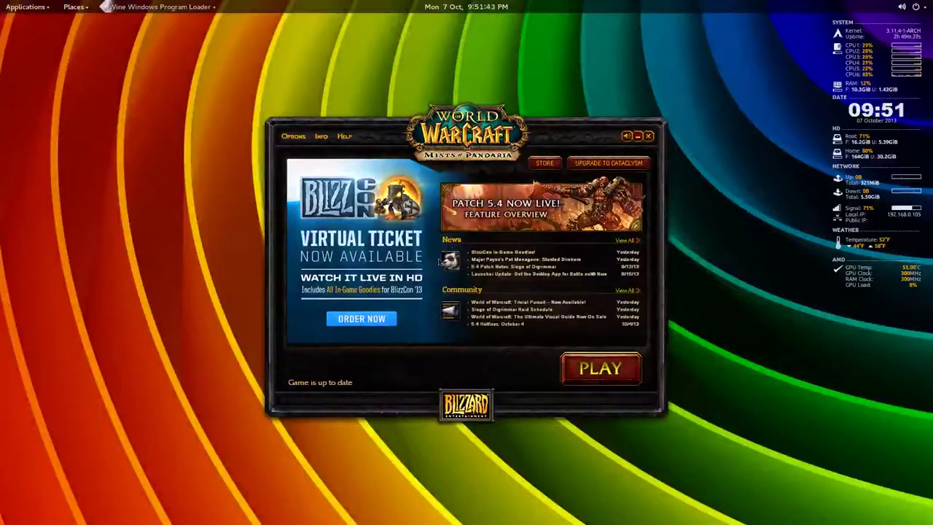
mouse_move(1, 2)
left_click(211, 223)
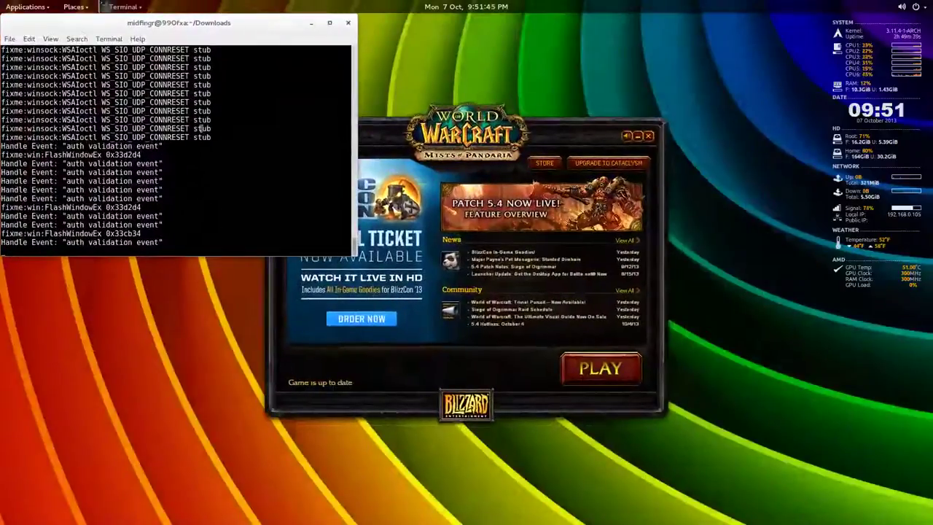
left_click_drag(182, 25, 250, 45)
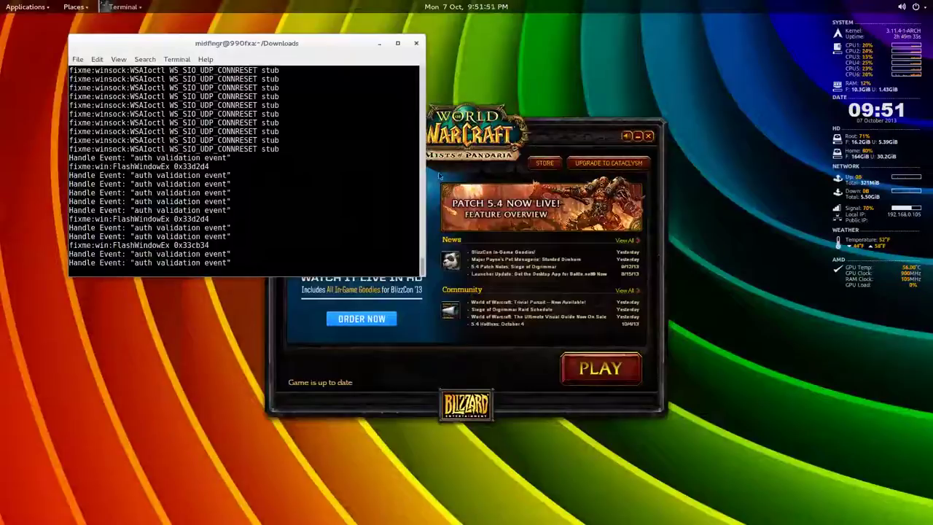
- Close the World of Warcraft launcher and the terminal window showing its Wine output
left_click(573, 138)
left_click(649, 137)
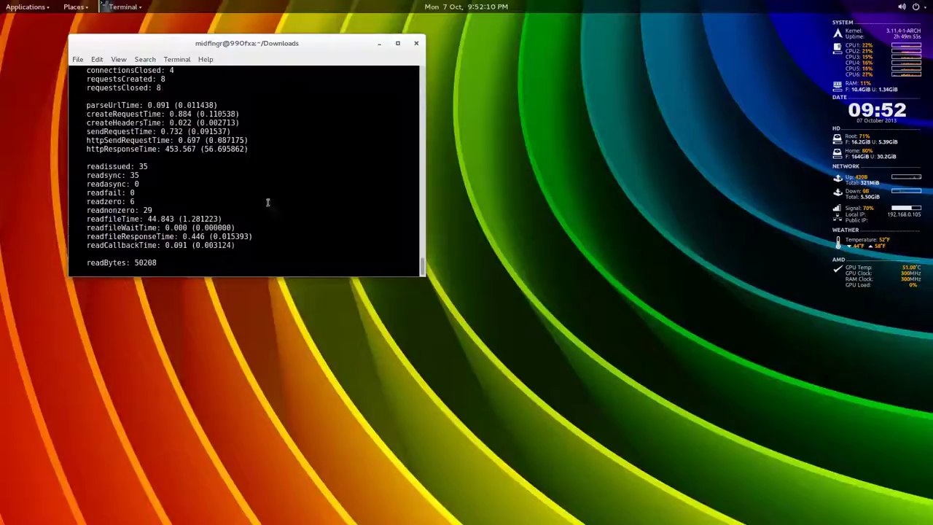
double_click(146, 262)
left_click(416, 43)
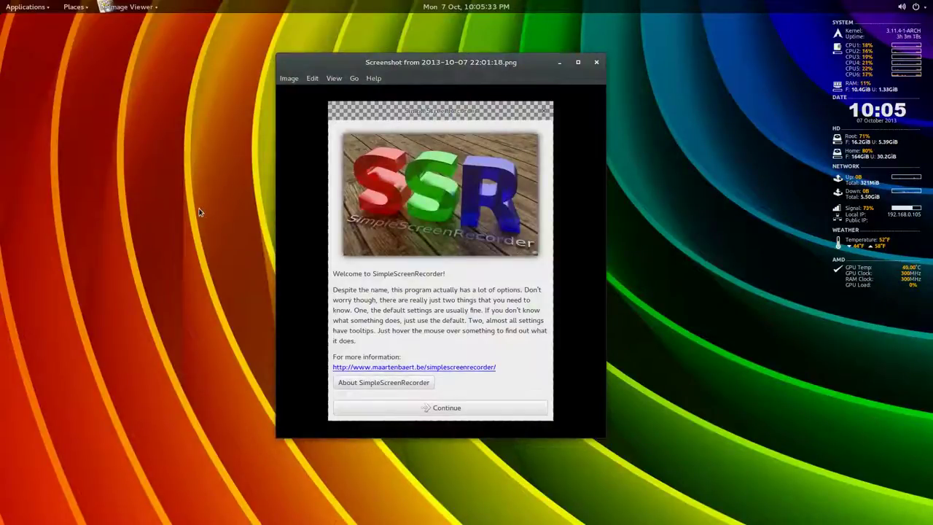
- Open a new terminal and search the AUR with "yaourt simplescreenrecorder"
key("ctrl+alt+t")
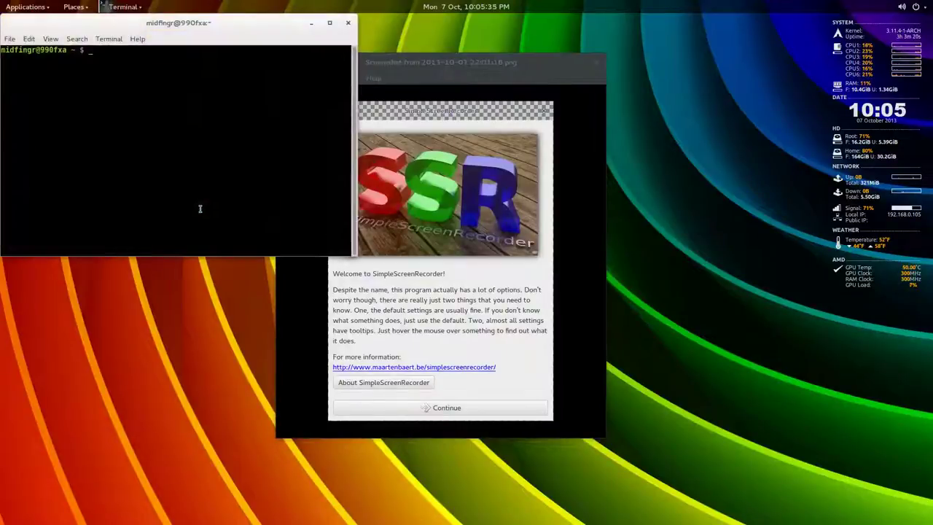
type("ya")
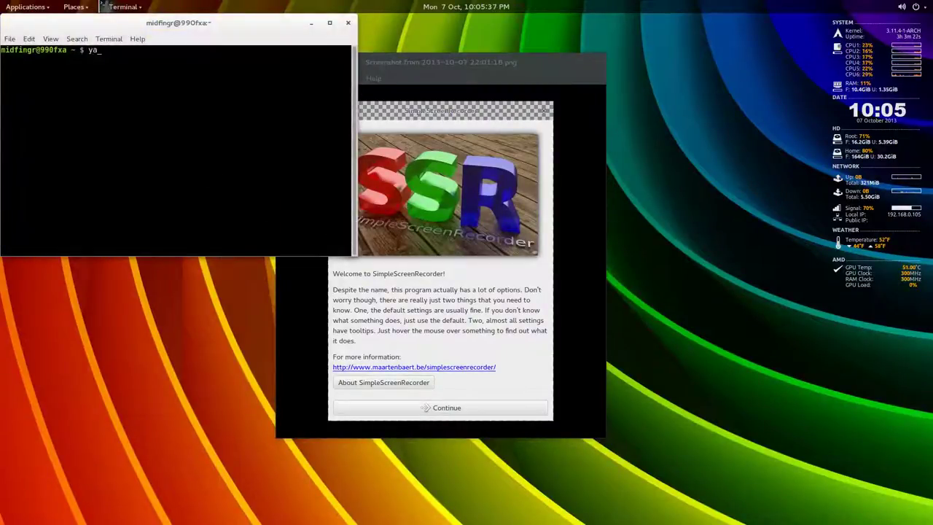
type("ourt simplescreenreco")
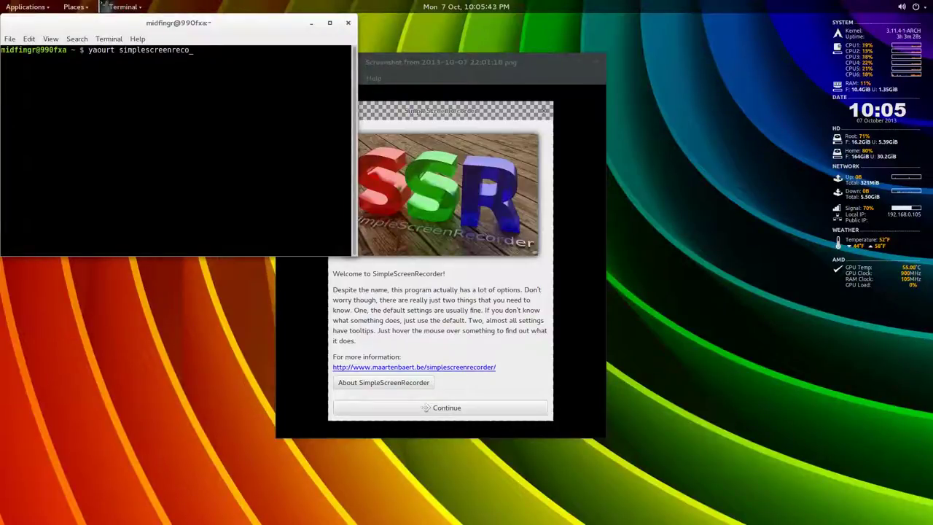
type("rder")
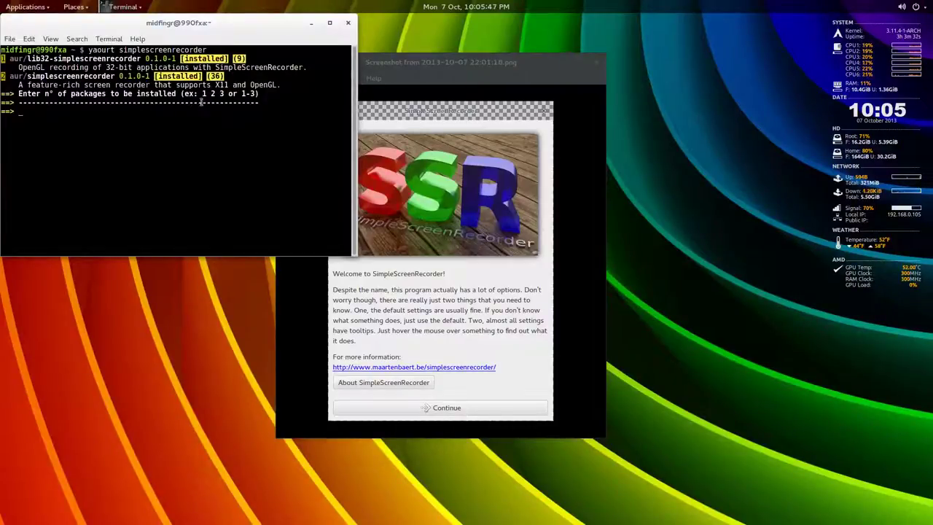
left_click_drag(153, 25, 224, 113)
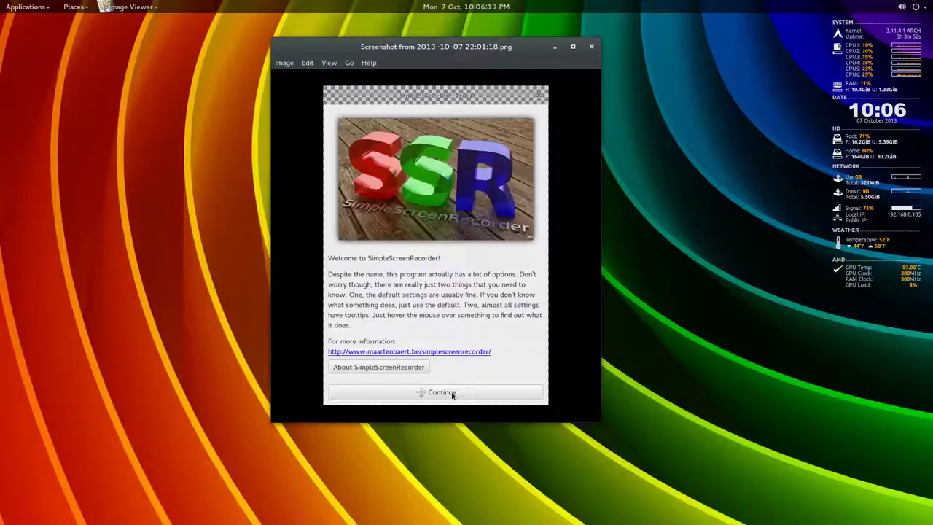
- Page through the SimpleScreenRecorder screenshots to examine the video and audio input, output file, codec and recording hotkey settings
key("Right")
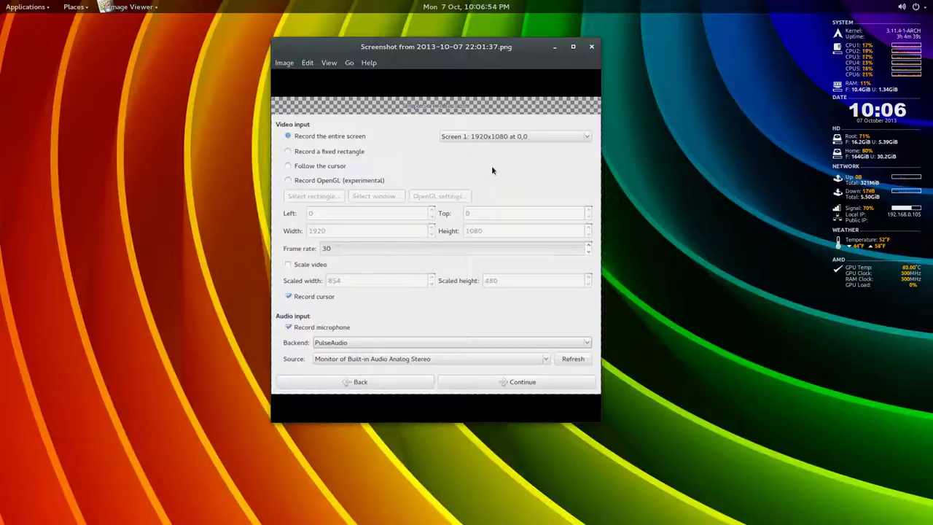
key("Right")
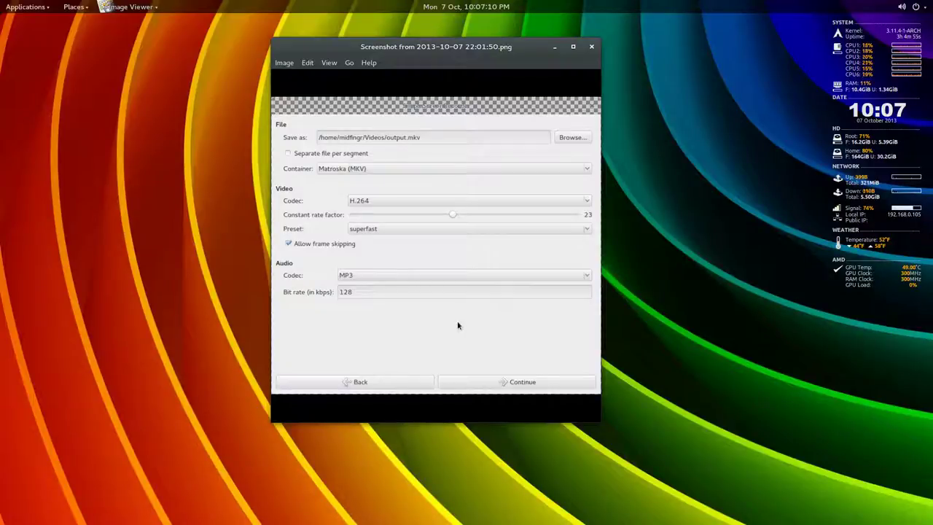
key("Right")
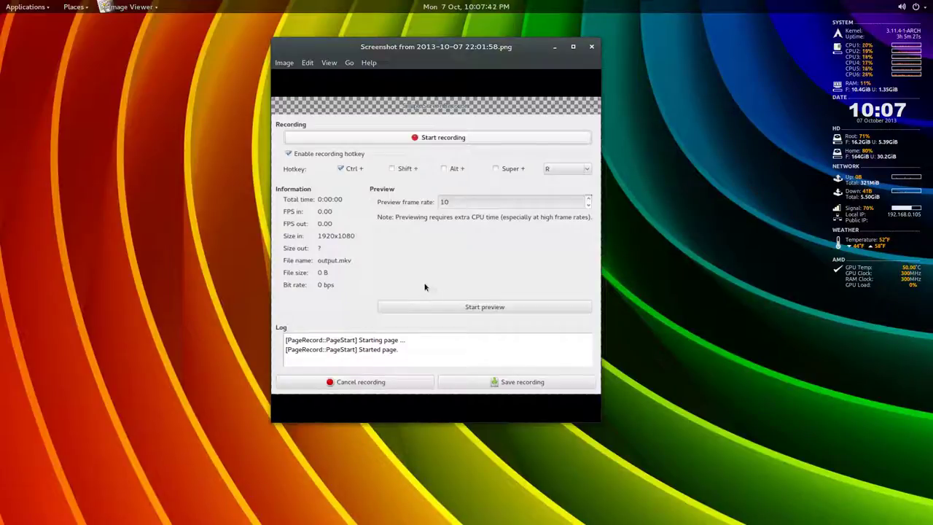
key("Left")
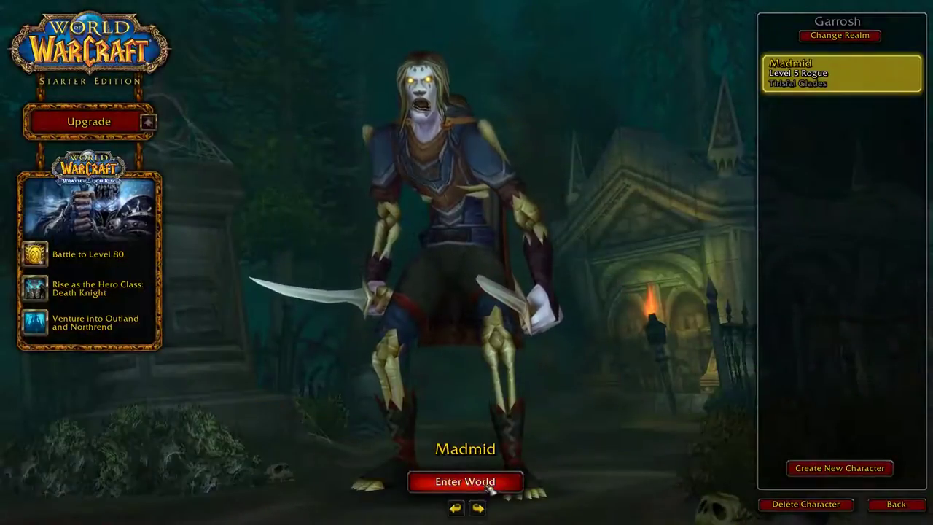
- Enter the world with the level 5 Rogue, raise the overall graphics quality to Ultra, apply it and return to the game
left_click(520, 482)
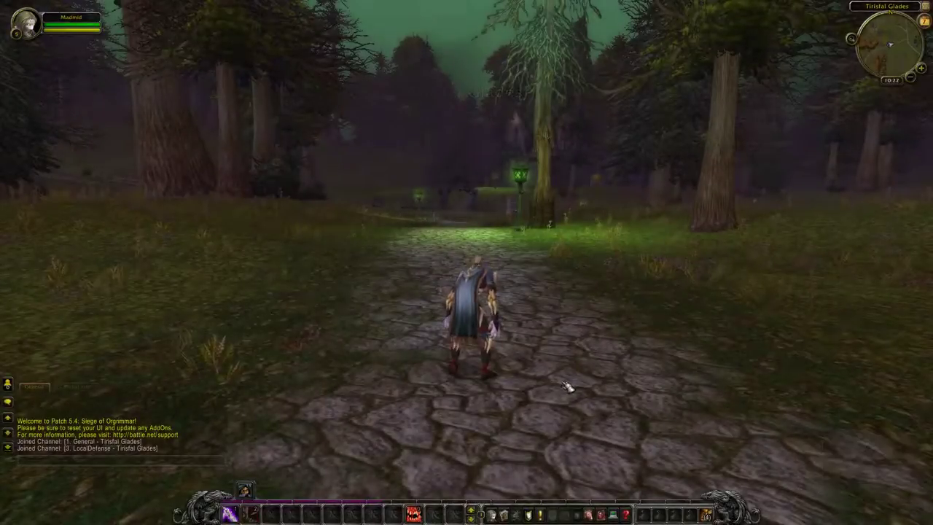
key("Escape")
left_click(474, 241)
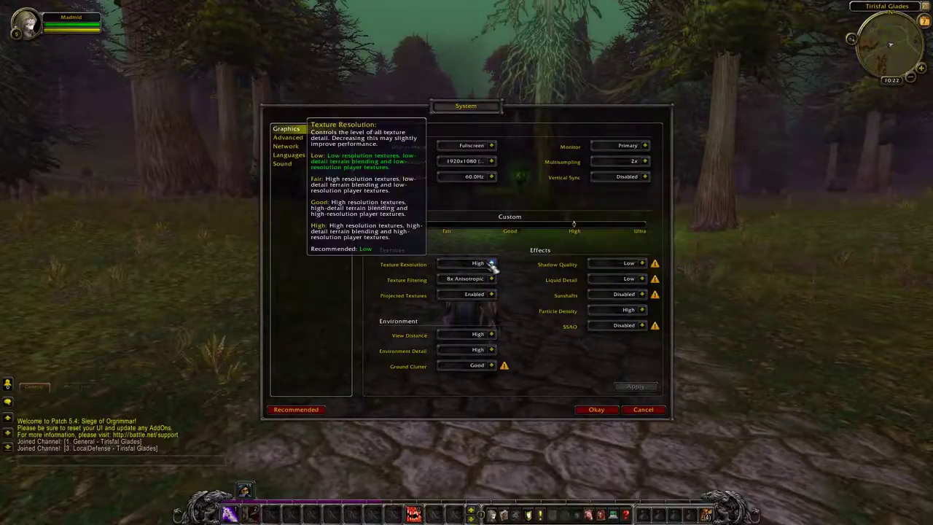
left_click(575, 227)
left_click_drag(575, 227, 644, 227)
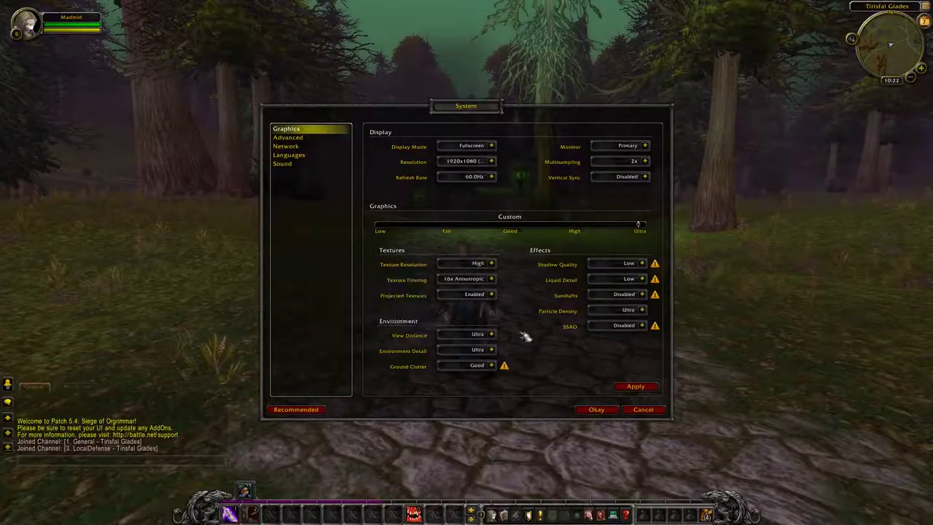
left_click(638, 386)
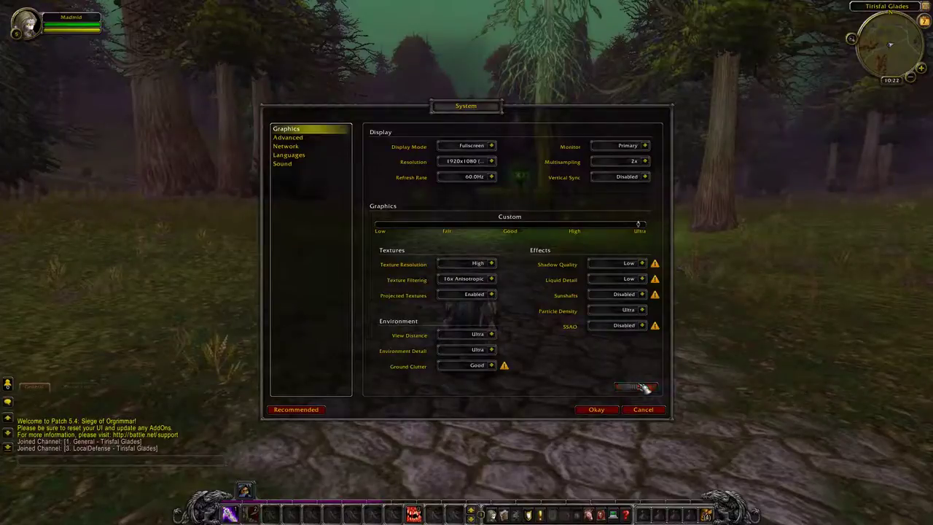
left_click(597, 410)
left_click(478, 317)
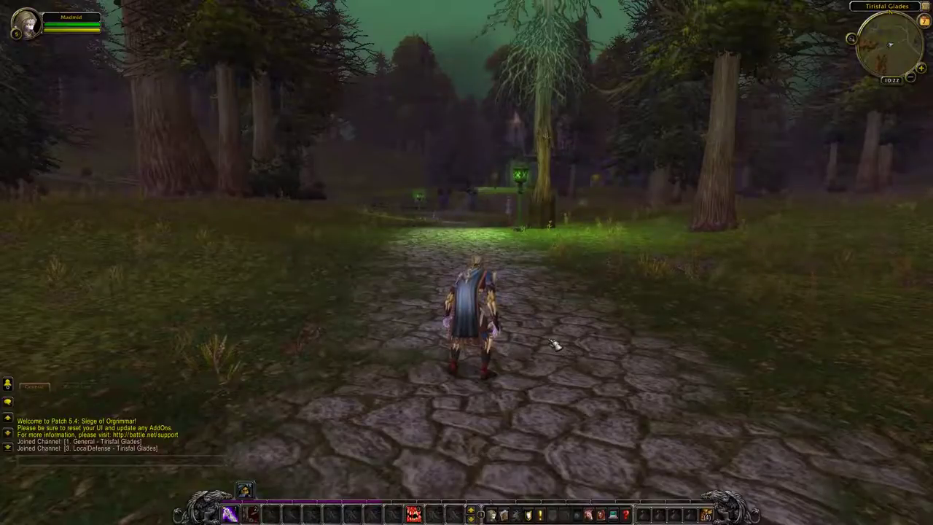
- Display the frame rate counter and run the character to Deathguard Simmer at Calston Estate
key("ctrl+r")
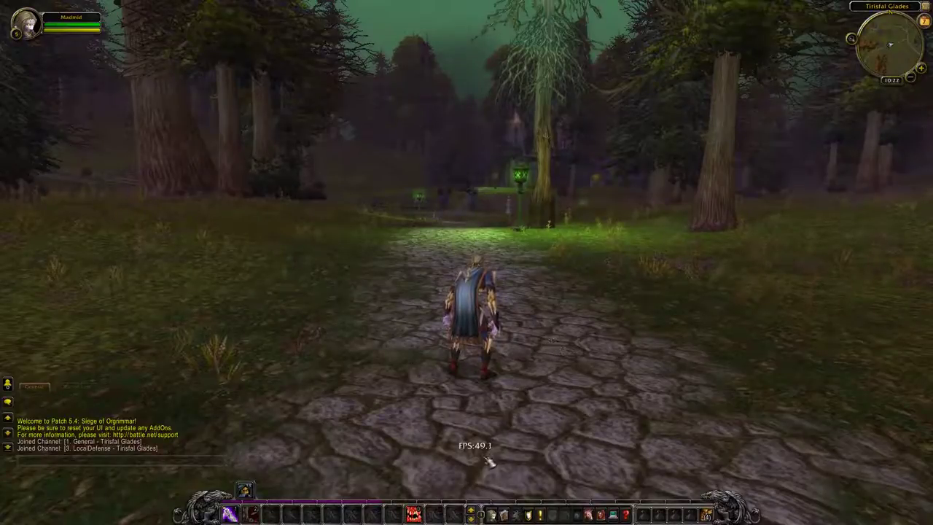
key("w")
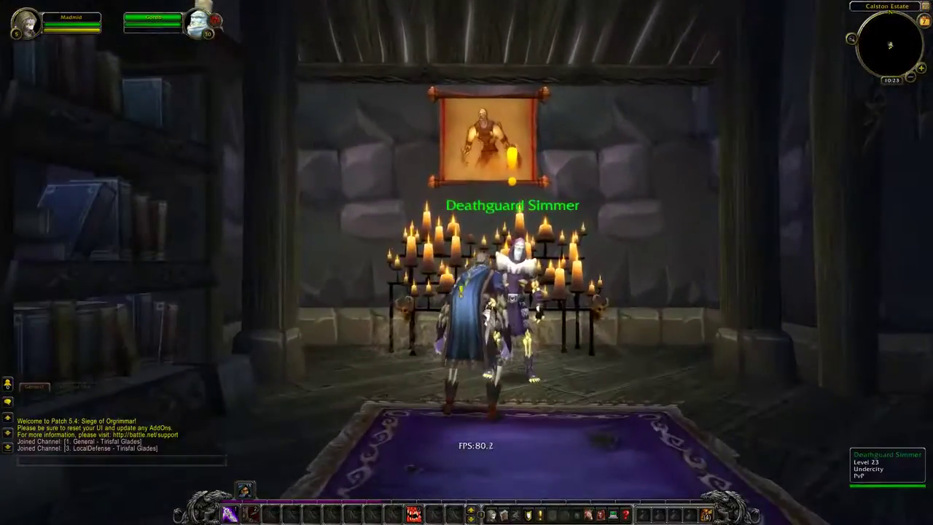
- Talk to Deathguard Simmer, read through the Reaping the Reapers quest and accept it
right_click(514, 306)
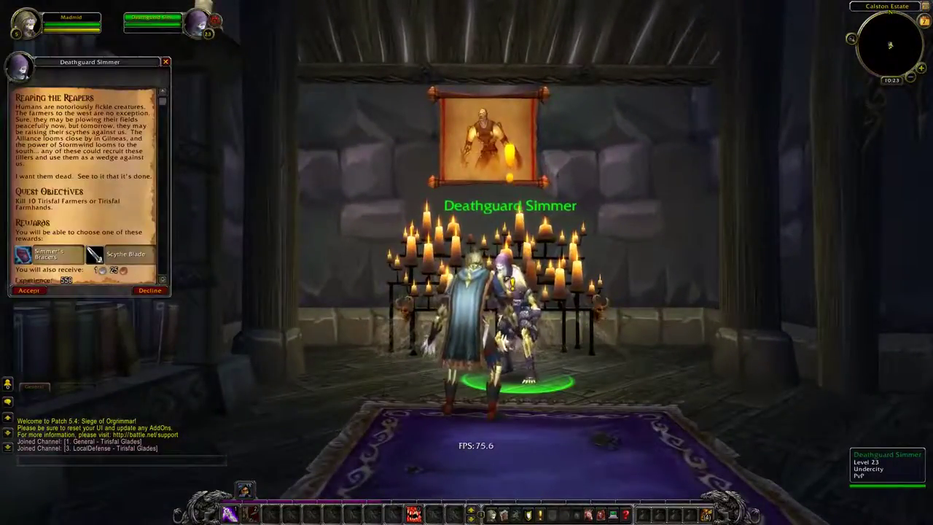
scroll(97, 144, "down", 1)
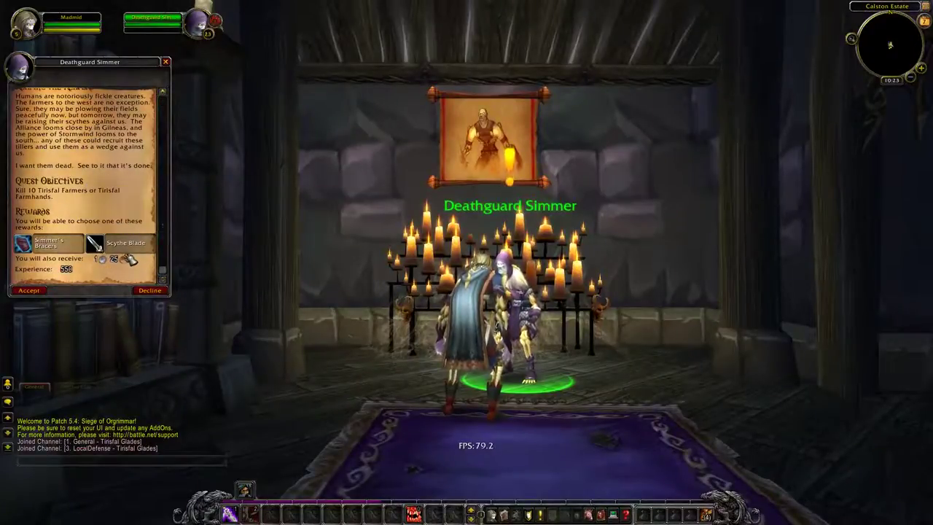
left_click(29, 290)
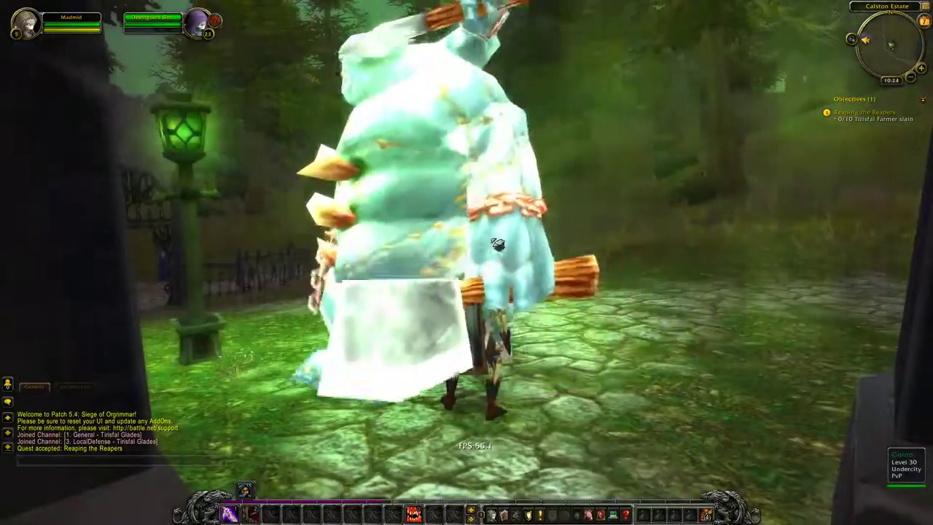
- Run the character from Calston Estate to Solliden Farmstead and attack a Tirisfal Farmer
left_click_drag(498, 245, 266, 104)
key("w")
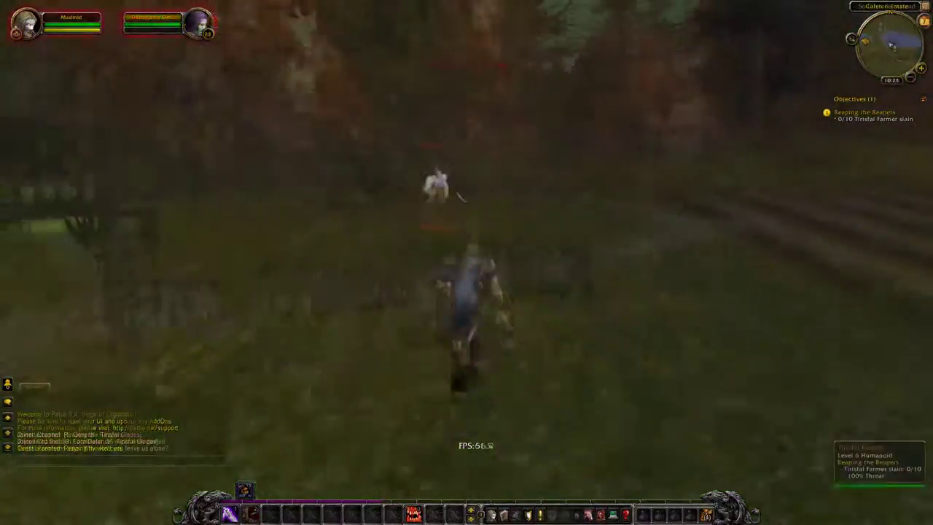
right_click(444, 215)
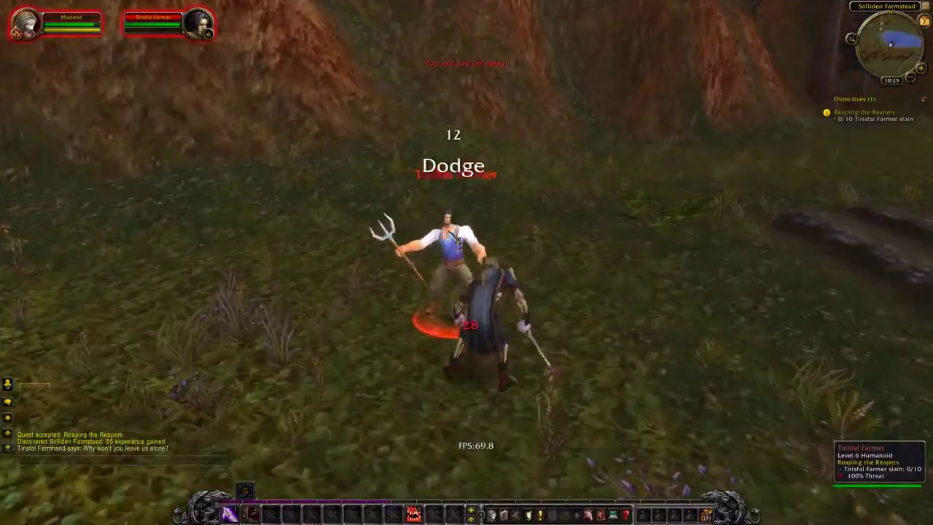
- Kill the Tirisfal Farmer with the first action bar ability and open the loot on the corpse
key("1")
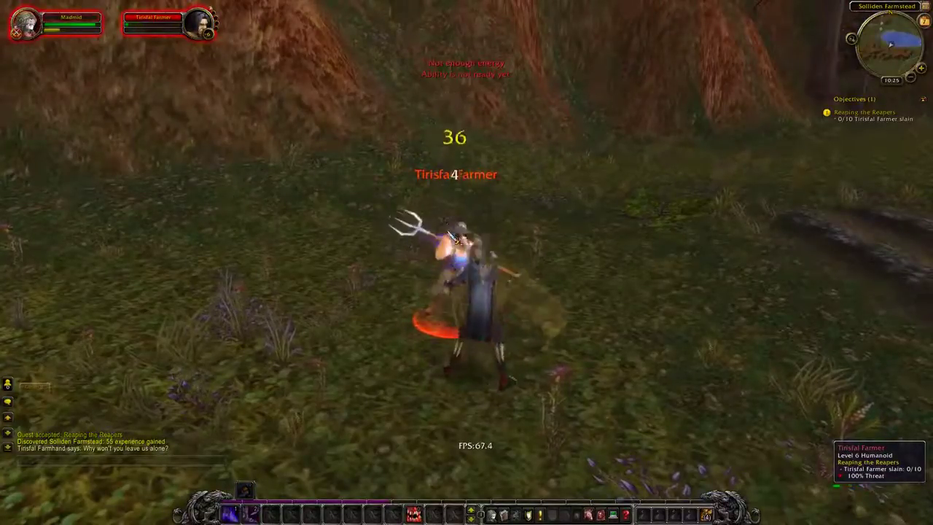
key("1")
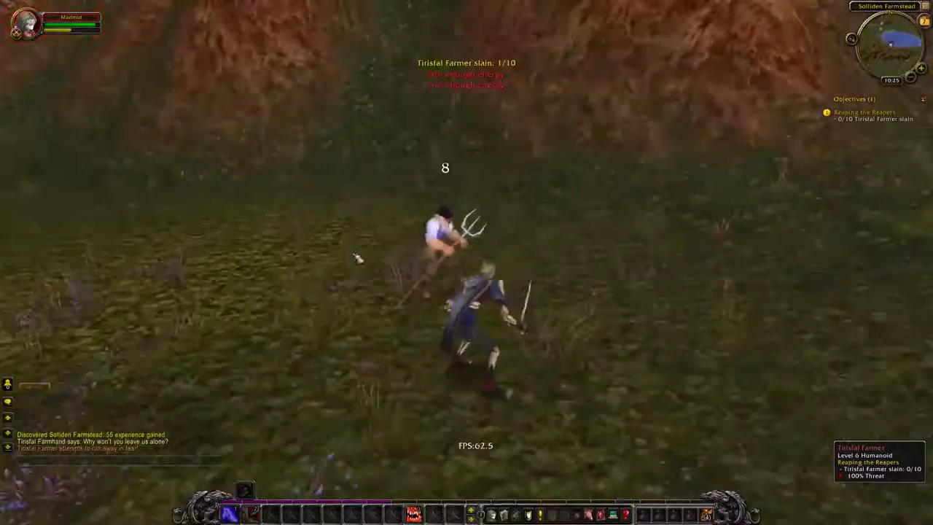
right_click(422, 247)
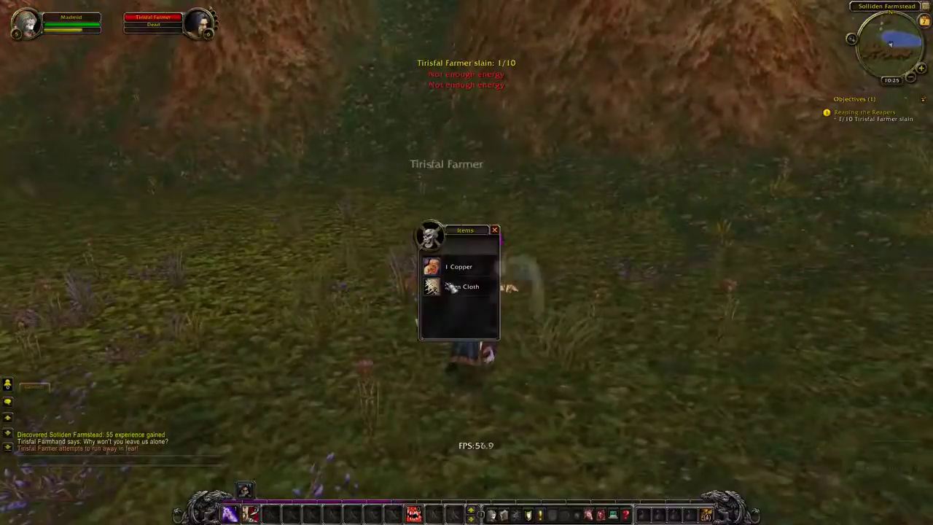